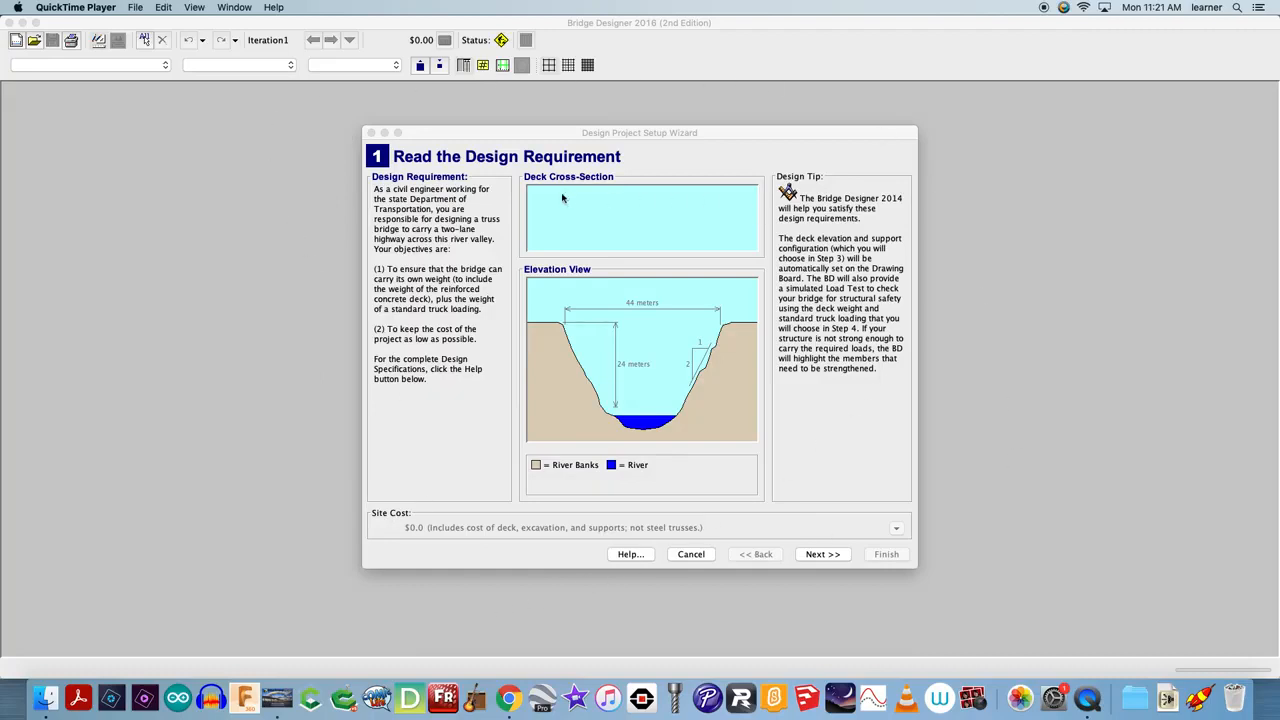
# Advance the setup wizard past the design requirement and the local contest page without a contest code
pyautogui.click(804, 558)
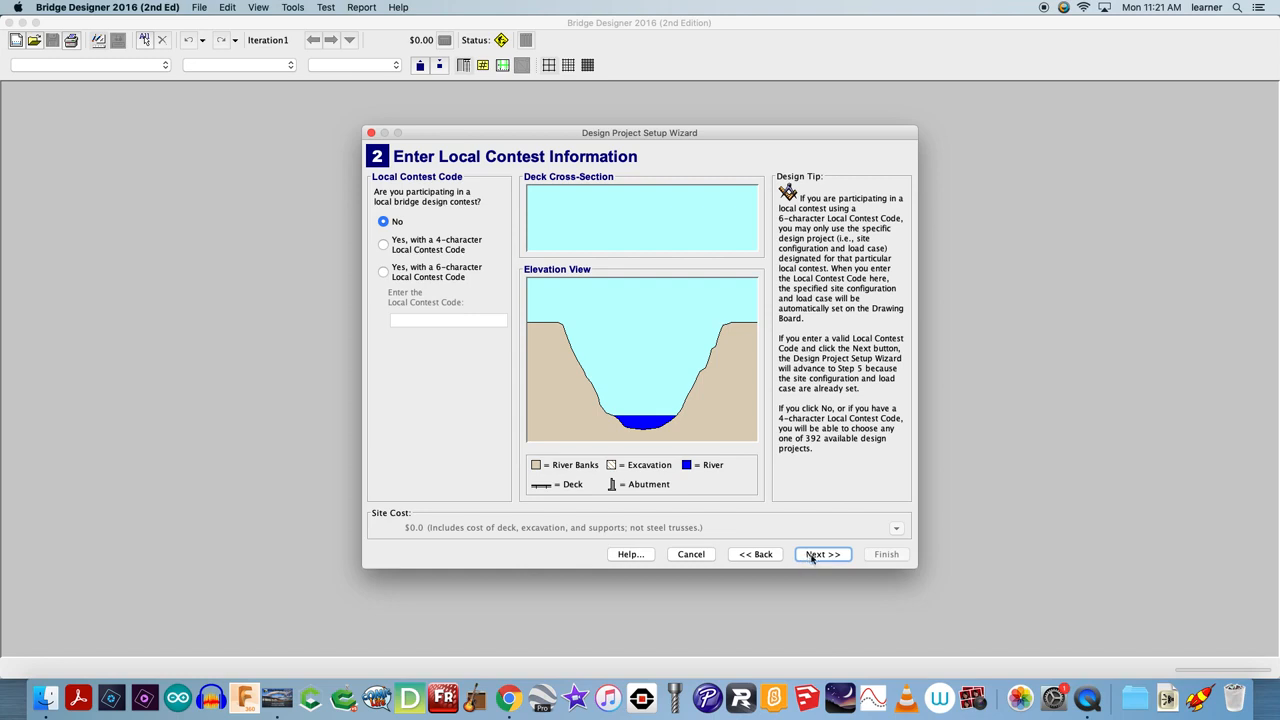
pyautogui.click(813, 558)
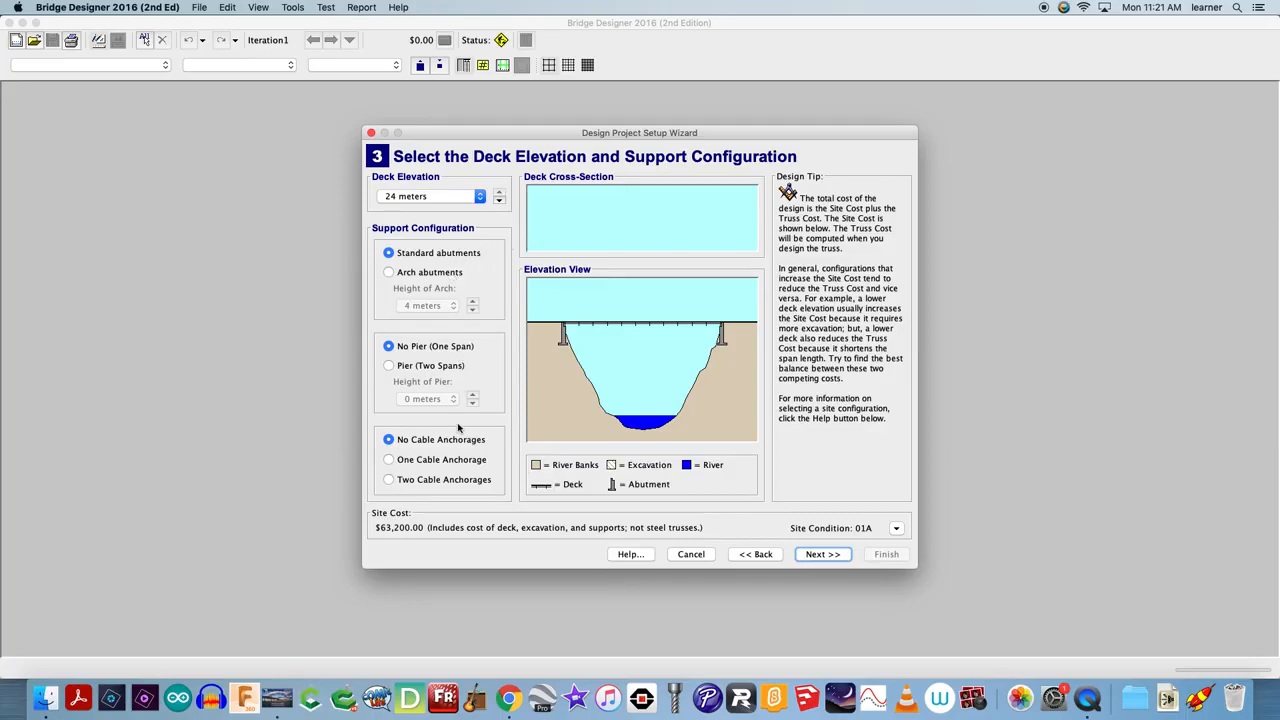
# Keep the deck elevation at 24 meters with standard abutments and finish the wizard with the default deck material and loading
pyautogui.click(480, 197)
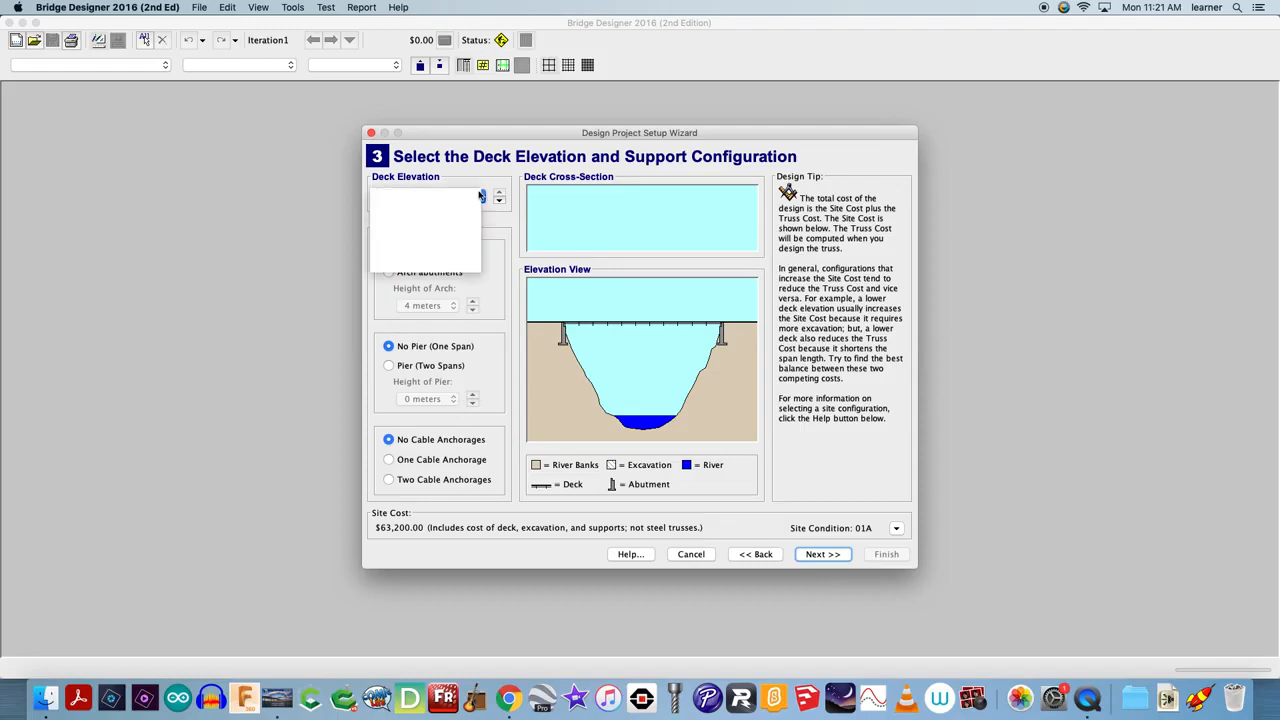
pyautogui.click(474, 208)
pyautogui.click(480, 196)
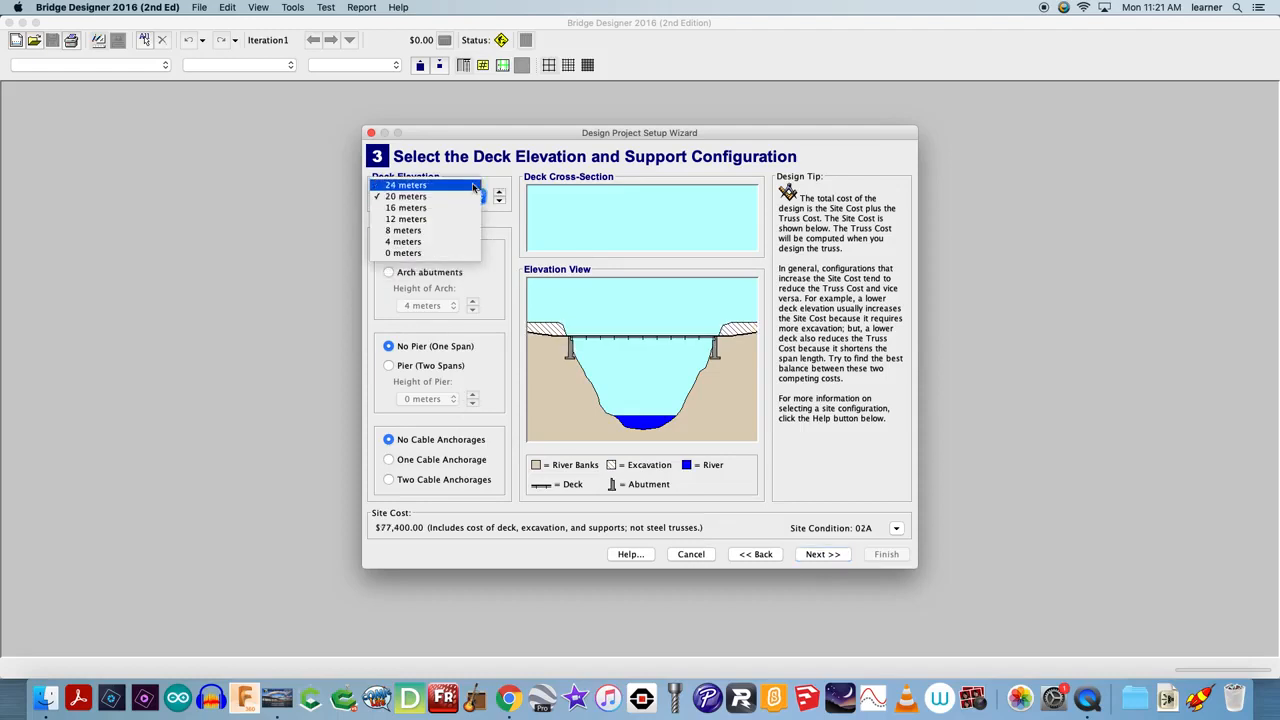
pyautogui.click(474, 186)
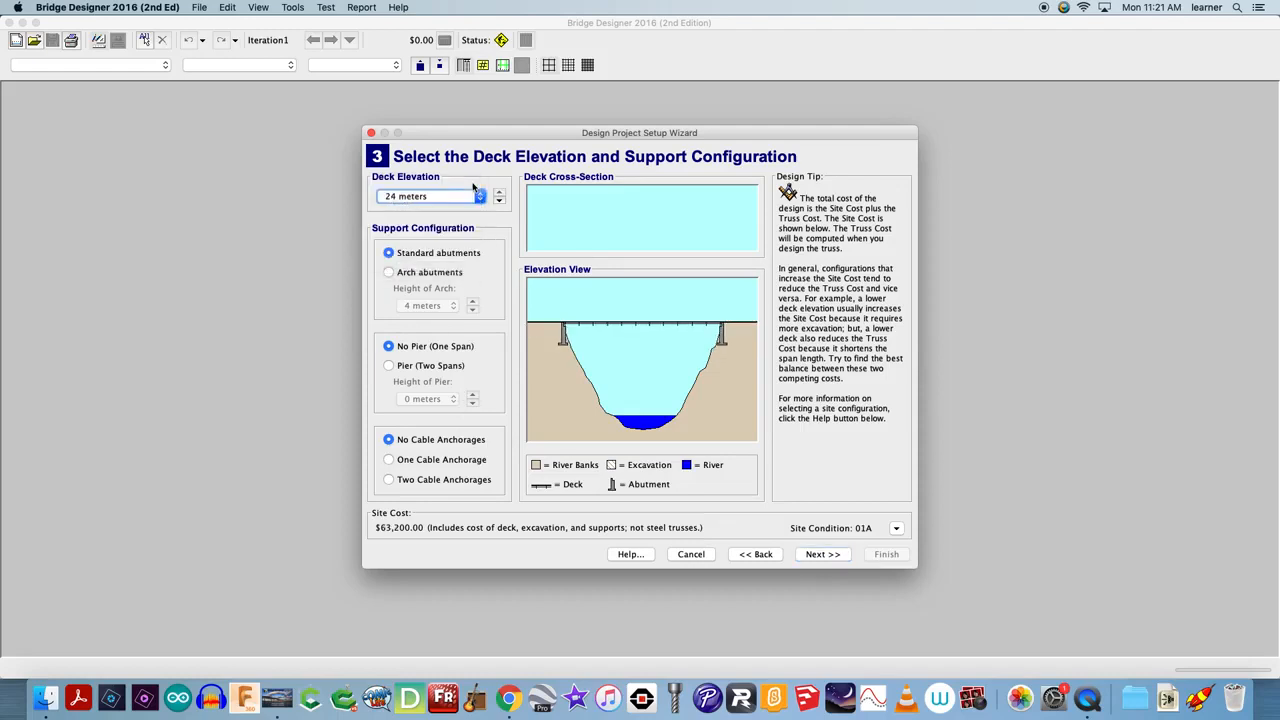
pyautogui.click(818, 556)
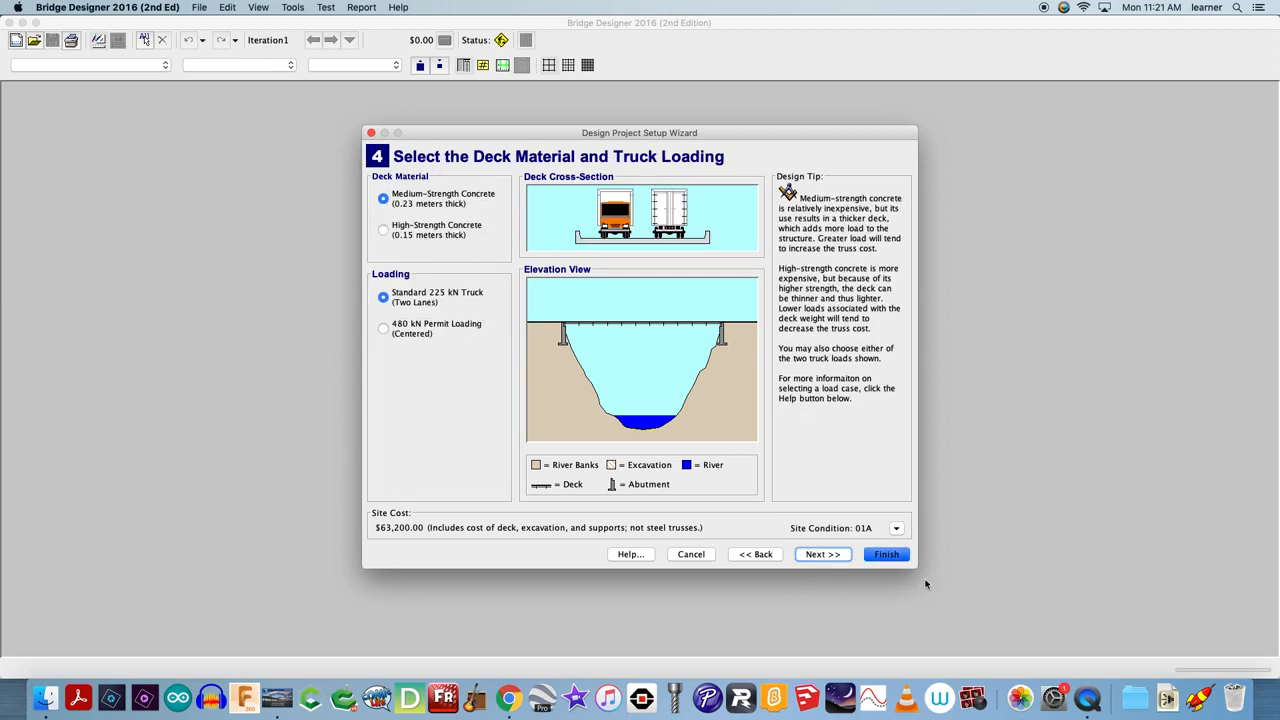
pyautogui.click(878, 557)
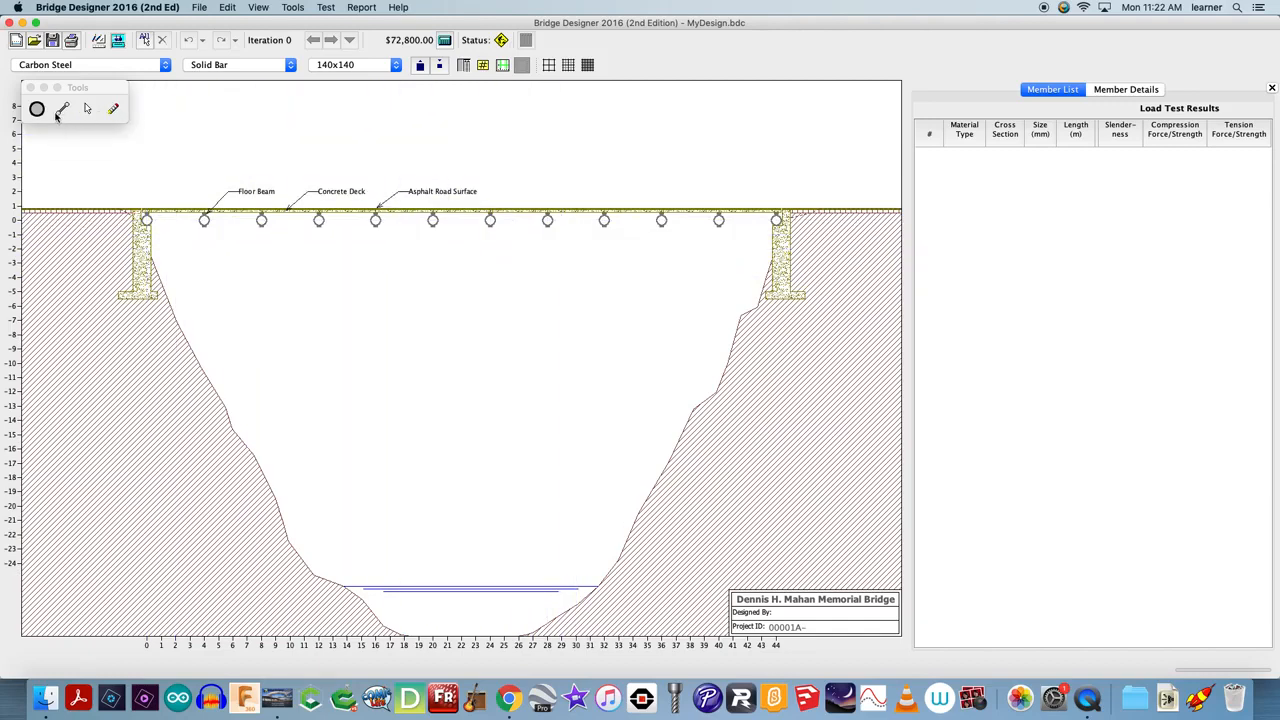
# Draw members along all deck joints from the left abutment to the right abutment
pyautogui.click(62, 110)
pyautogui.moveTo(146, 220); pyautogui.dragTo(786, 212)
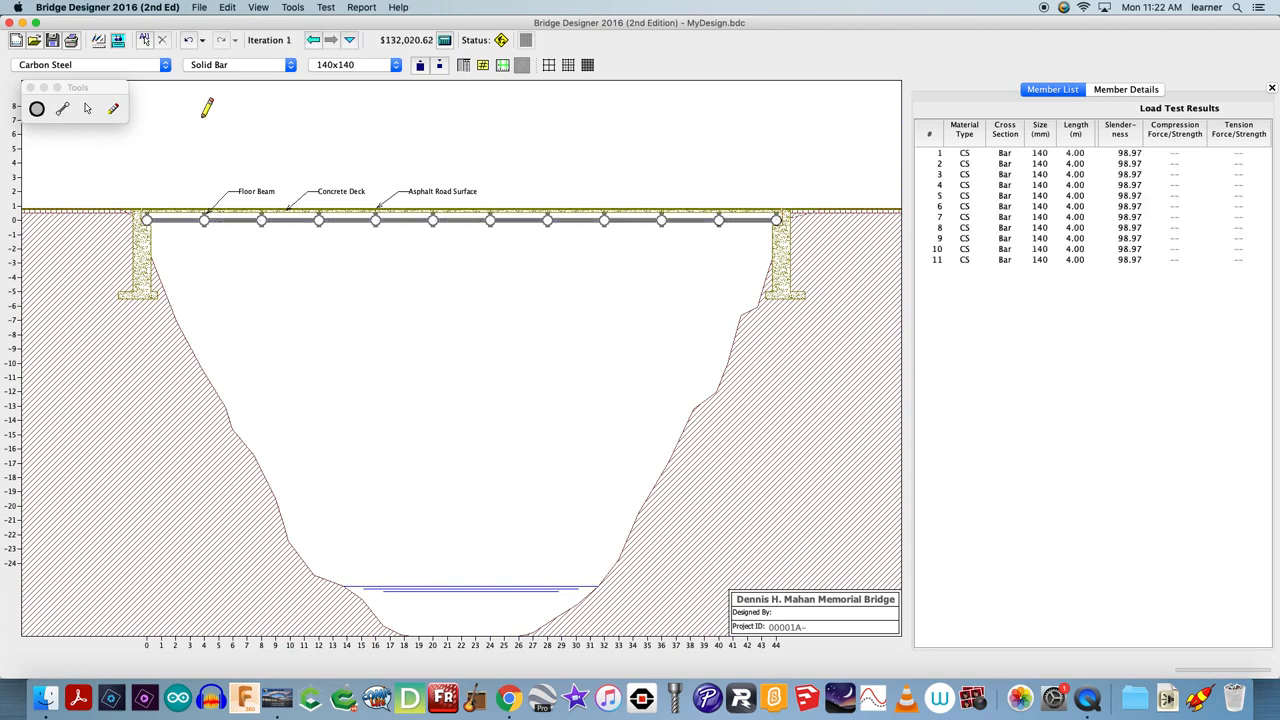
# Add two joints 4 m above the deck at x = 4 and x = 8
pyautogui.click(37, 109)
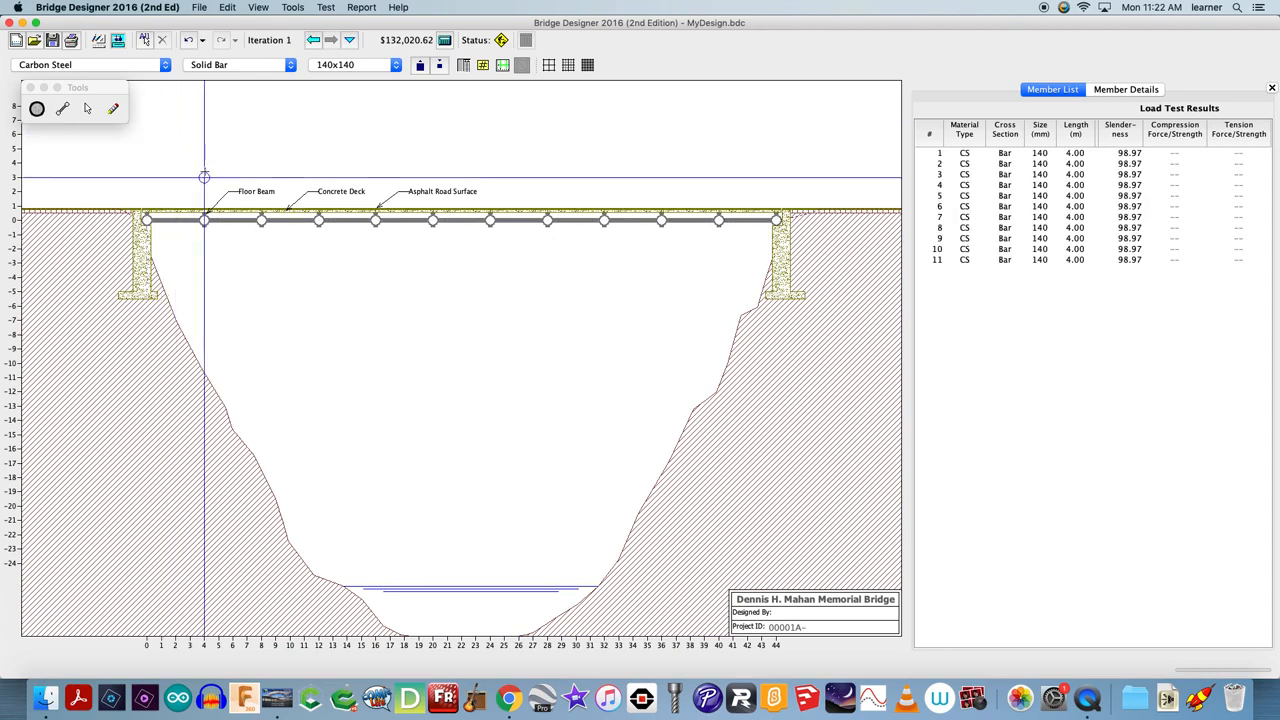
pyautogui.click(204, 163)
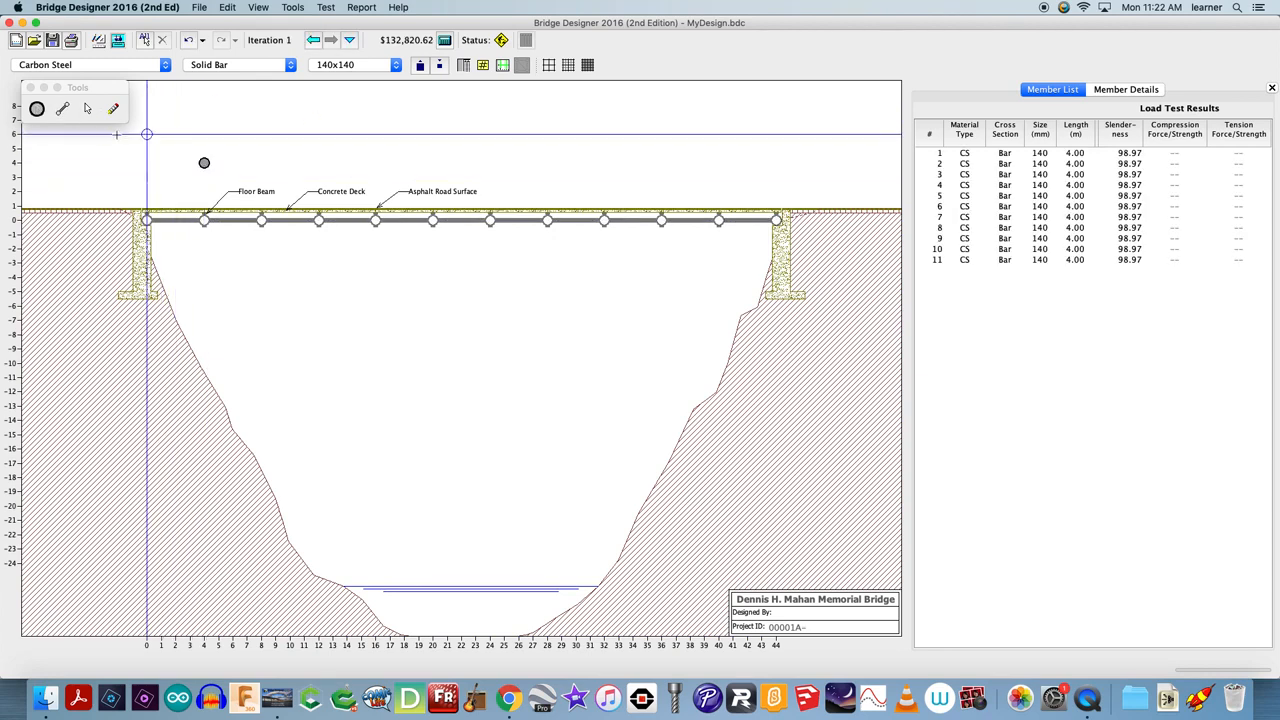
pyautogui.click(261, 163)
# Draw two diagonals forming a triangle over the first panel and a vertical from the upper joint at x = 8 to the deck
pyautogui.click(62, 108)
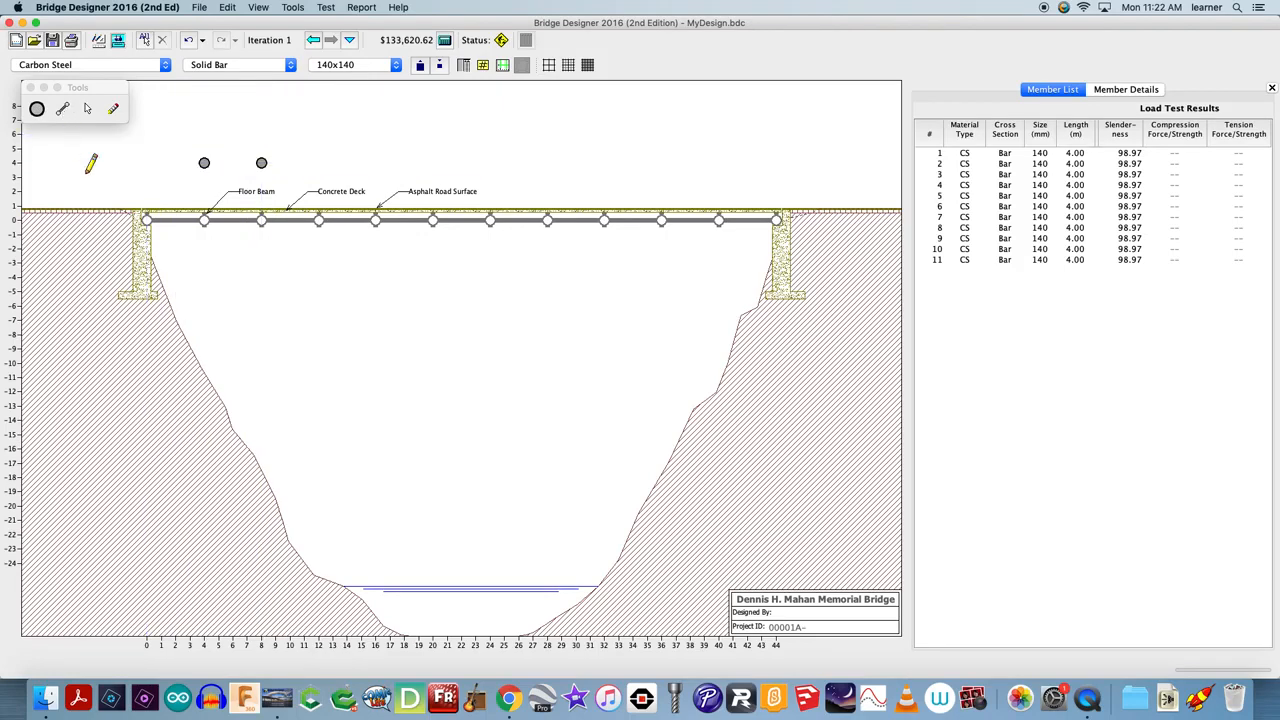
pyautogui.moveTo(147, 218); pyautogui.dragTo(204, 163)
pyautogui.moveTo(204, 163)
pyautogui.mouseDown()
pyautogui.moveTo(231, 175)
pyautogui.moveTo(261, 219)
pyautogui.mouseUp()
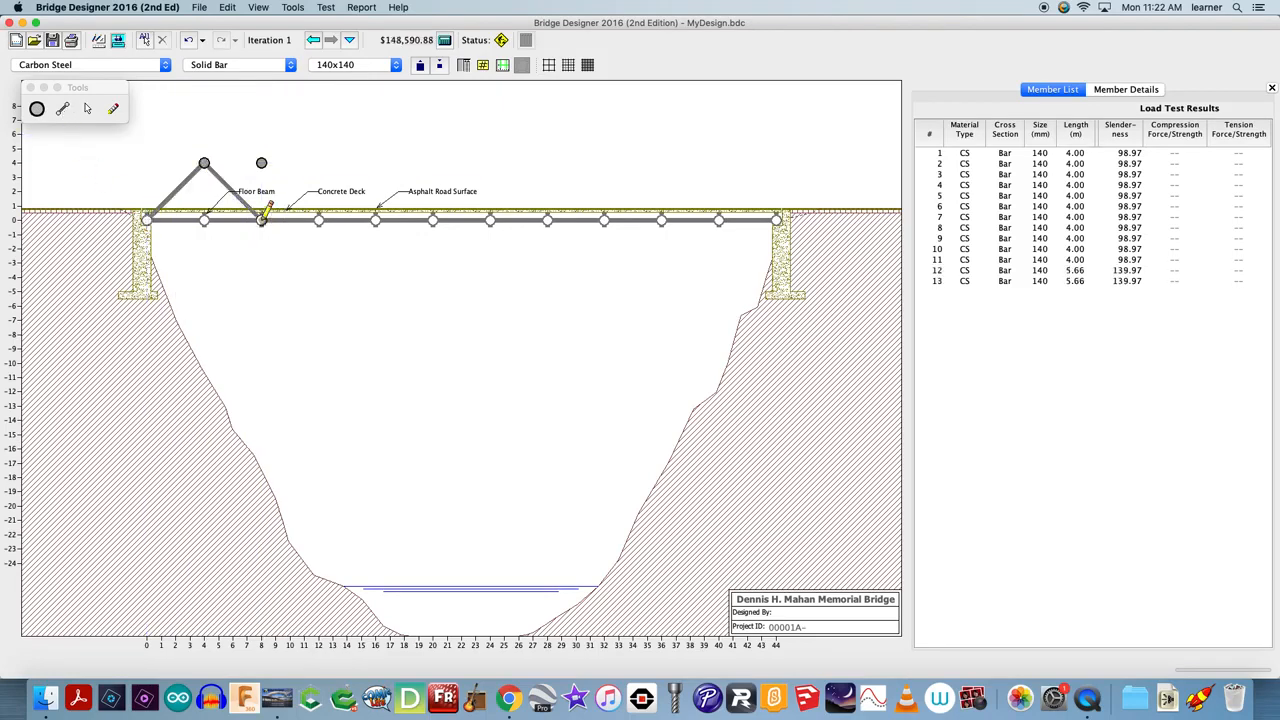
pyautogui.moveTo(261, 163); pyautogui.dragTo(261, 219)
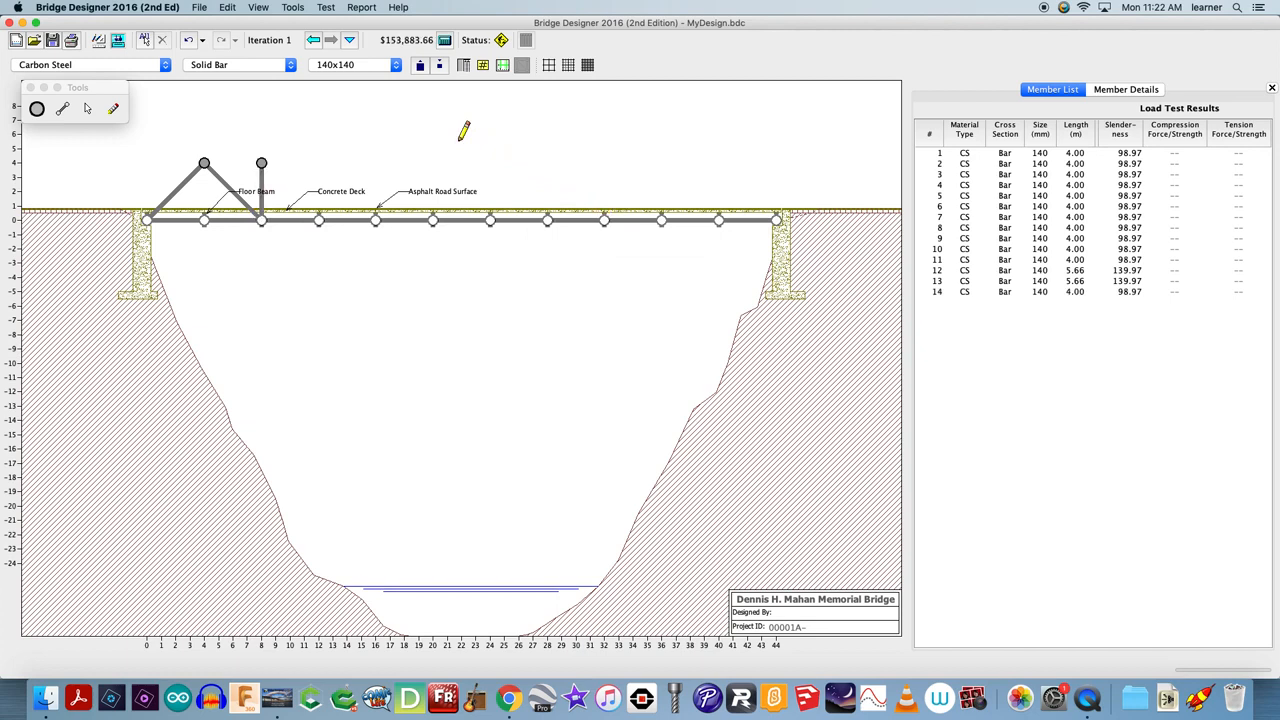
# Set the member size to 500x500 for solid carbon steel bars
pyautogui.click(284, 66)
pyautogui.click(281, 77)
pyautogui.click(283, 66)
pyautogui.click(272, 51)
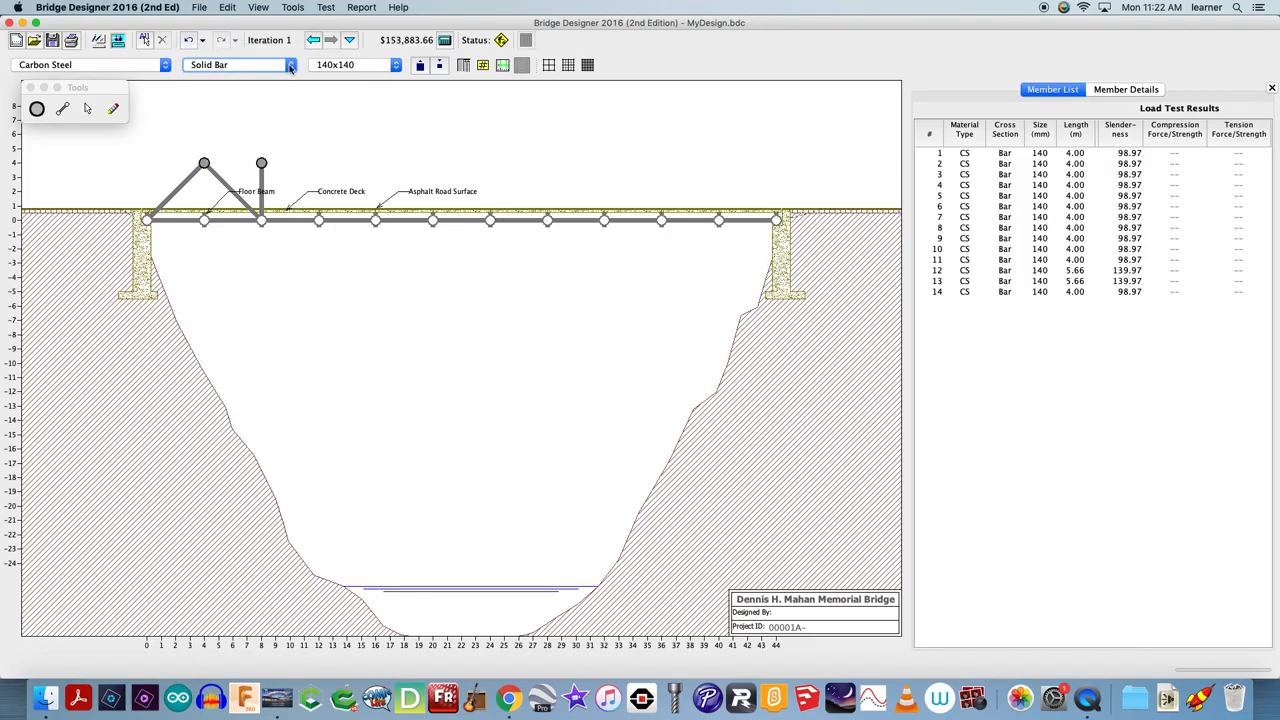
pyautogui.click(349, 69)
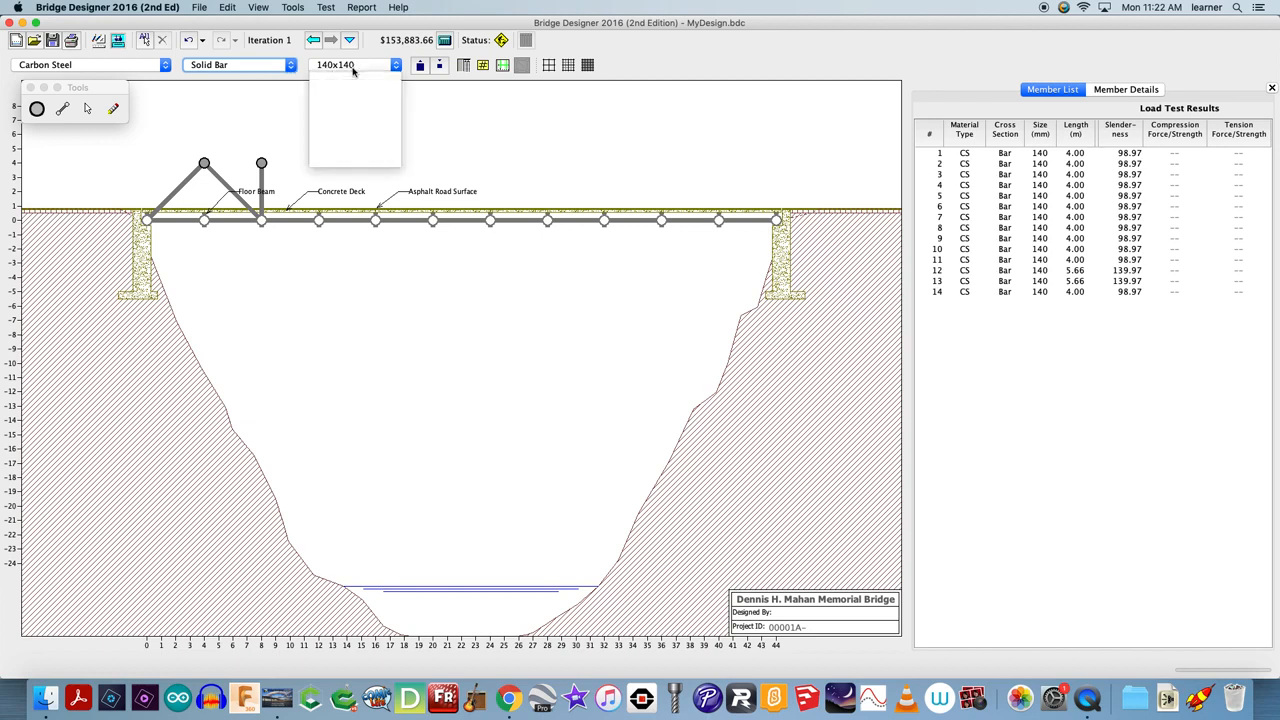
pyautogui.scroll(-4, 347, 95)
pyautogui.scroll(5, 347, 95)
pyautogui.scroll(-10, 350, 130)
pyautogui.click(358, 161)
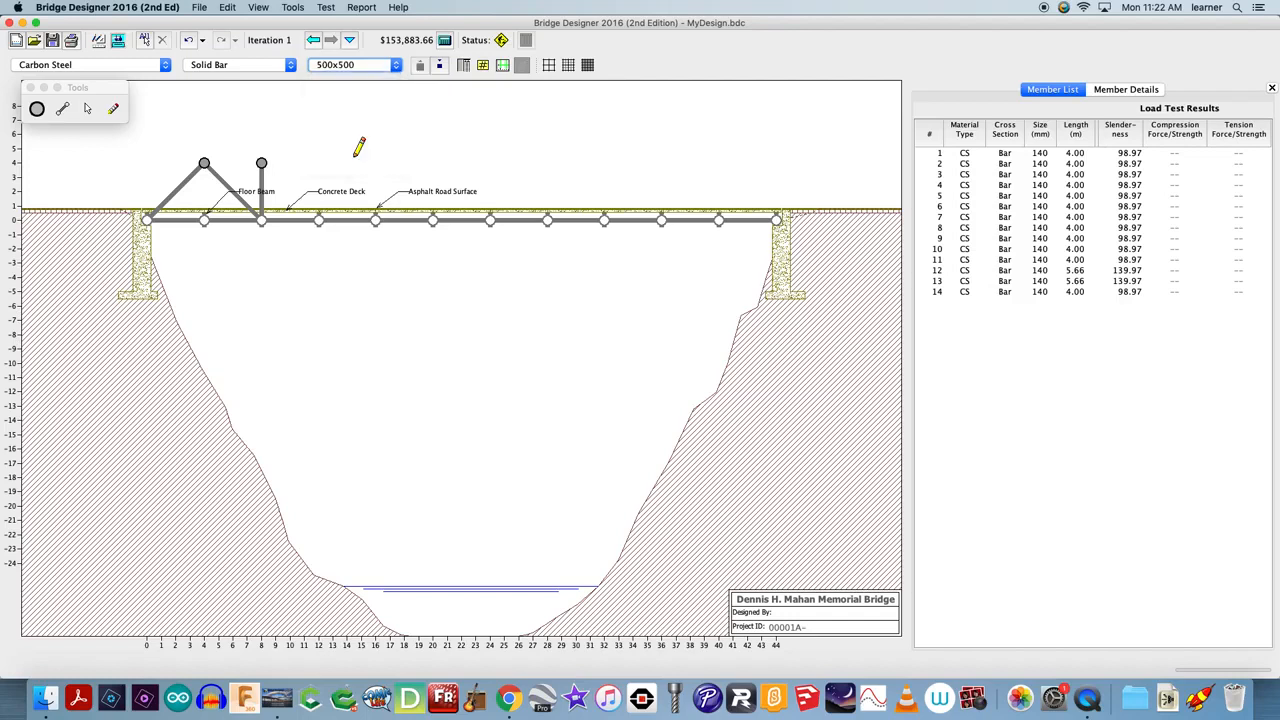
# Add a joint at x = 12, 5 m high, and connect it to the deck joint at x = 8 with a member
pyautogui.click(36, 108)
pyautogui.click(318, 148)
pyautogui.click(62, 108)
pyautogui.moveTo(279, 209); pyautogui.dragTo(318, 150)
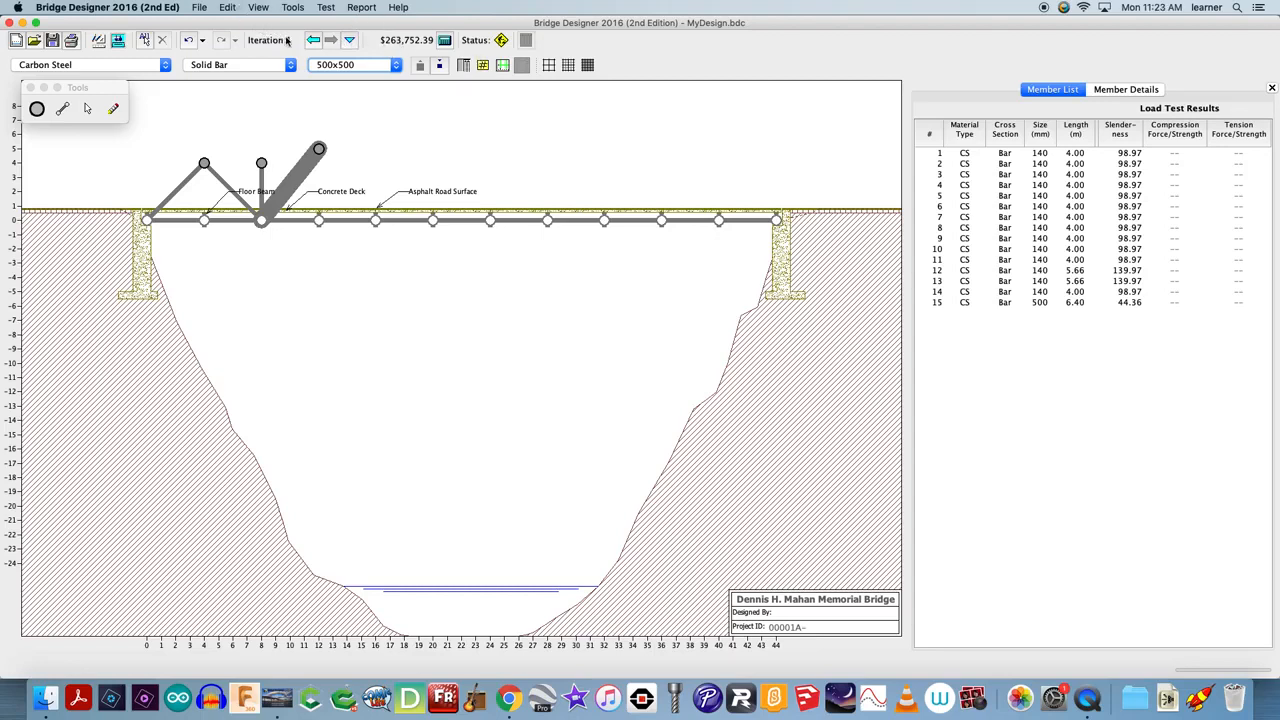
# Run a load test on the bridge and close the analysis window
pyautogui.click(162, 65)
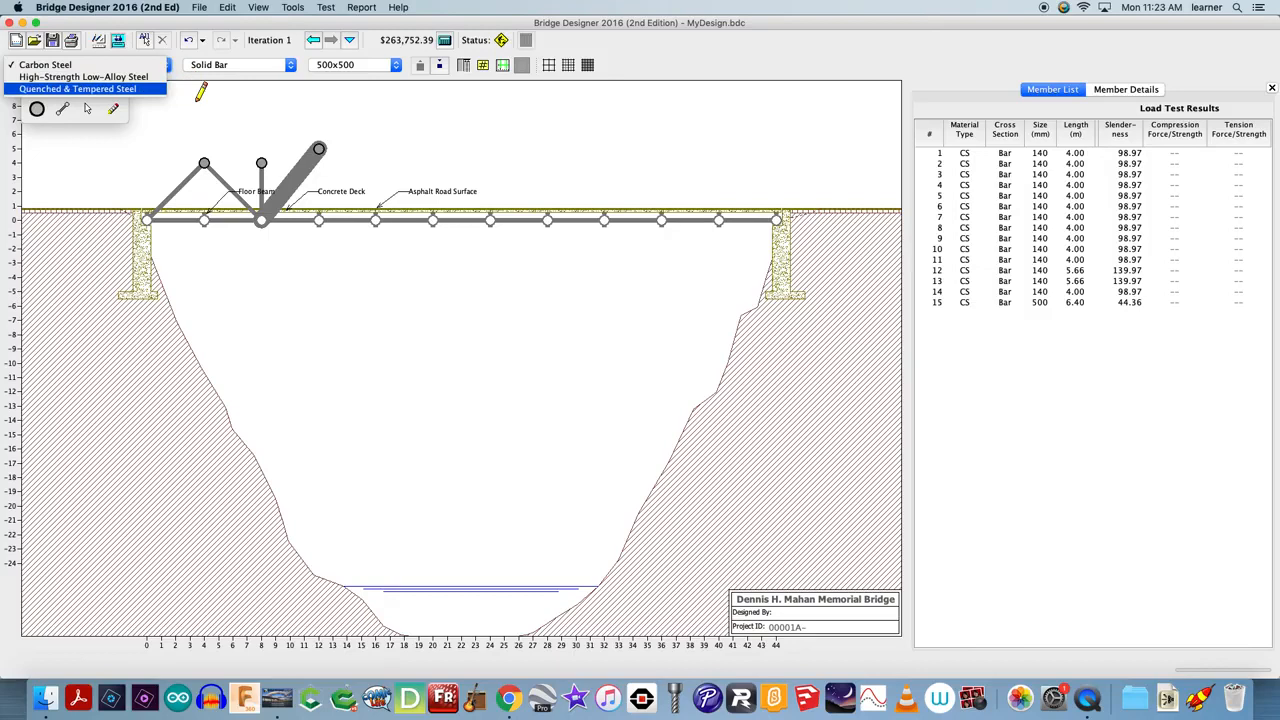
pyautogui.click(197, 99)
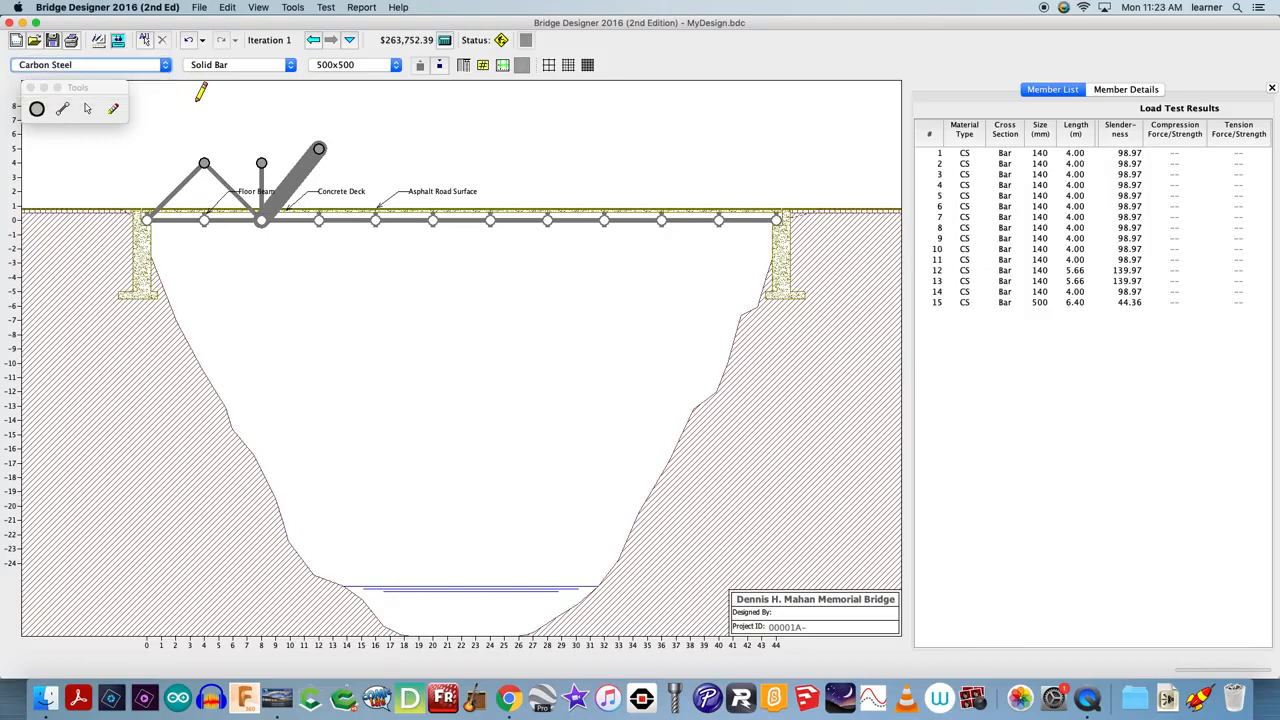
pyautogui.click(326, 6)
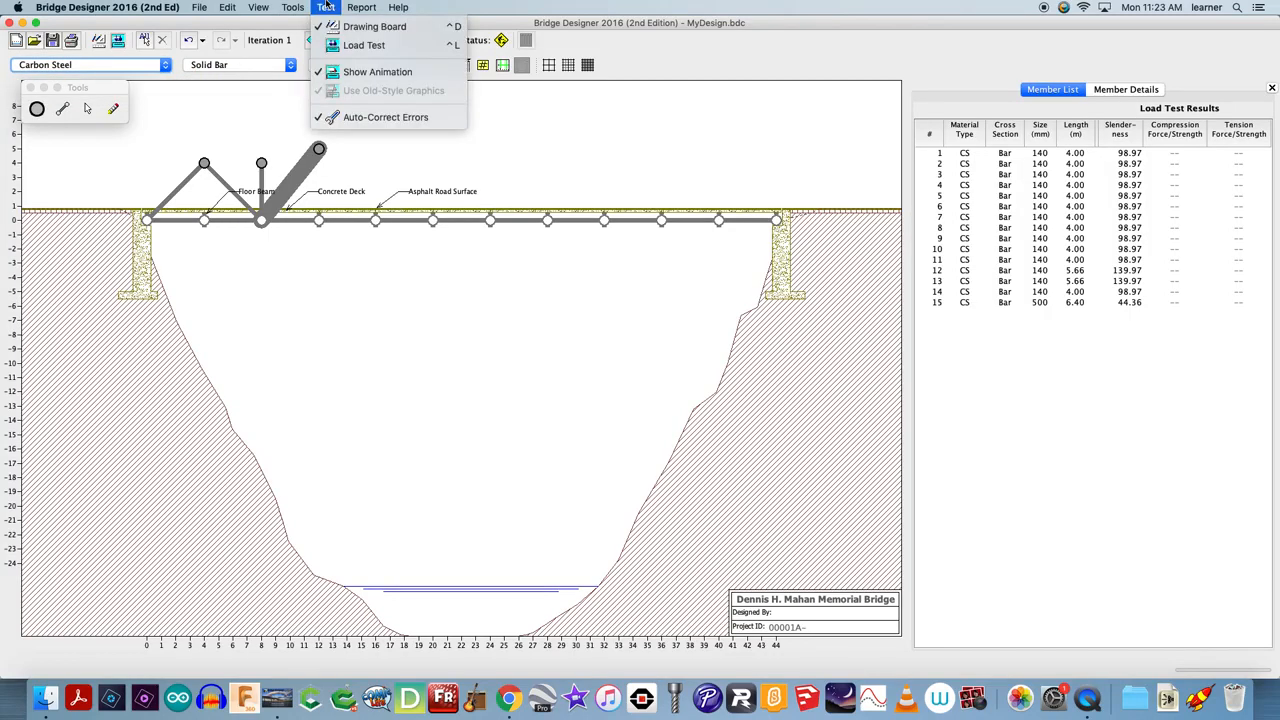
pyautogui.click(380, 46)
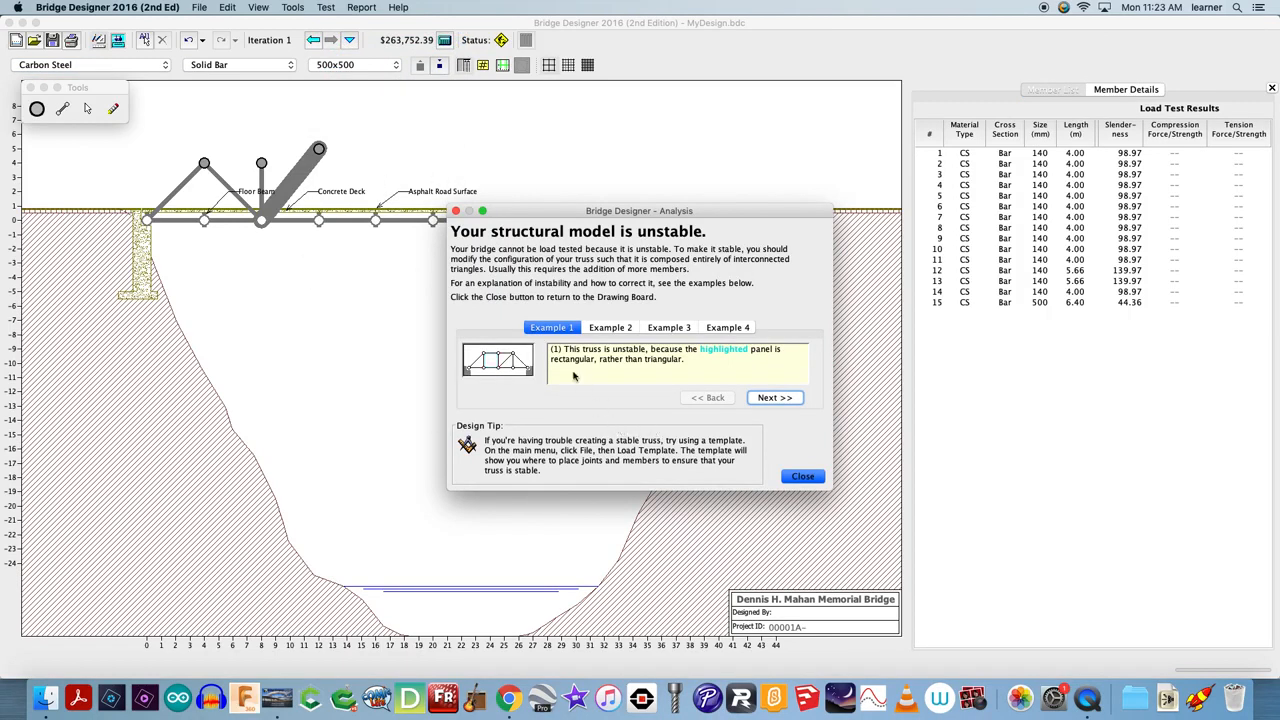
pyautogui.click(329, 7)
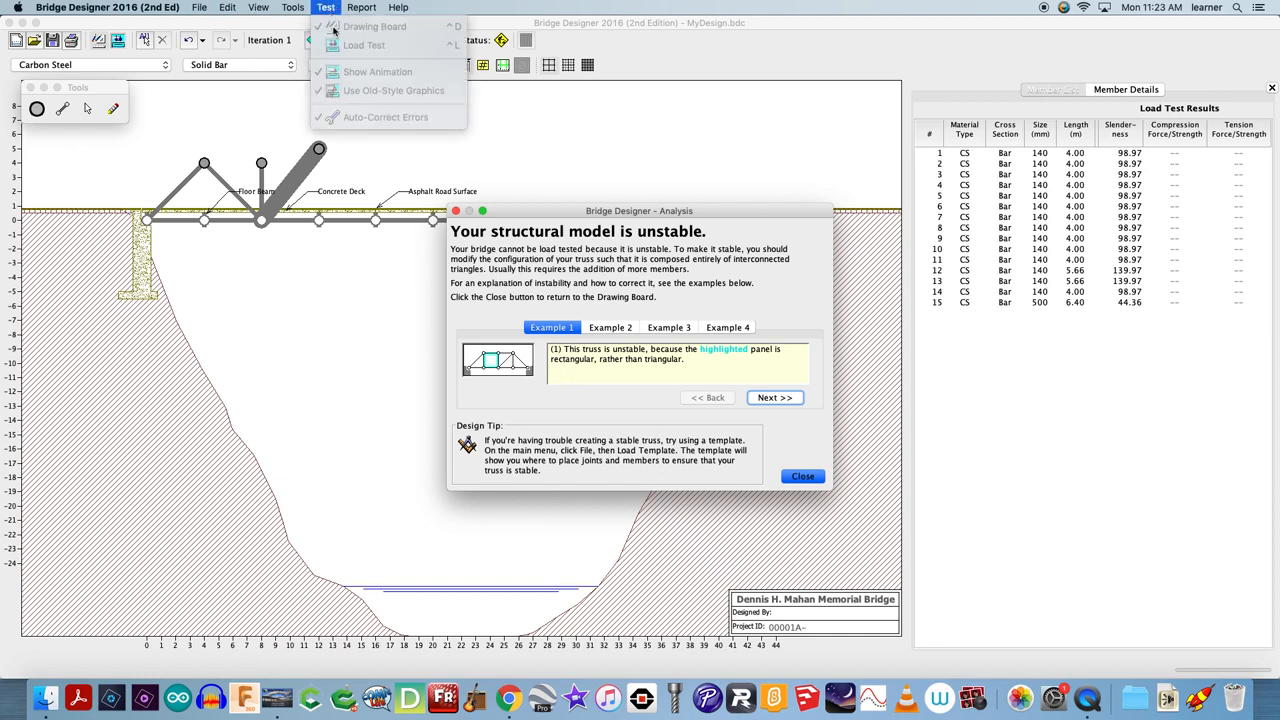
pyautogui.click(403, 110)
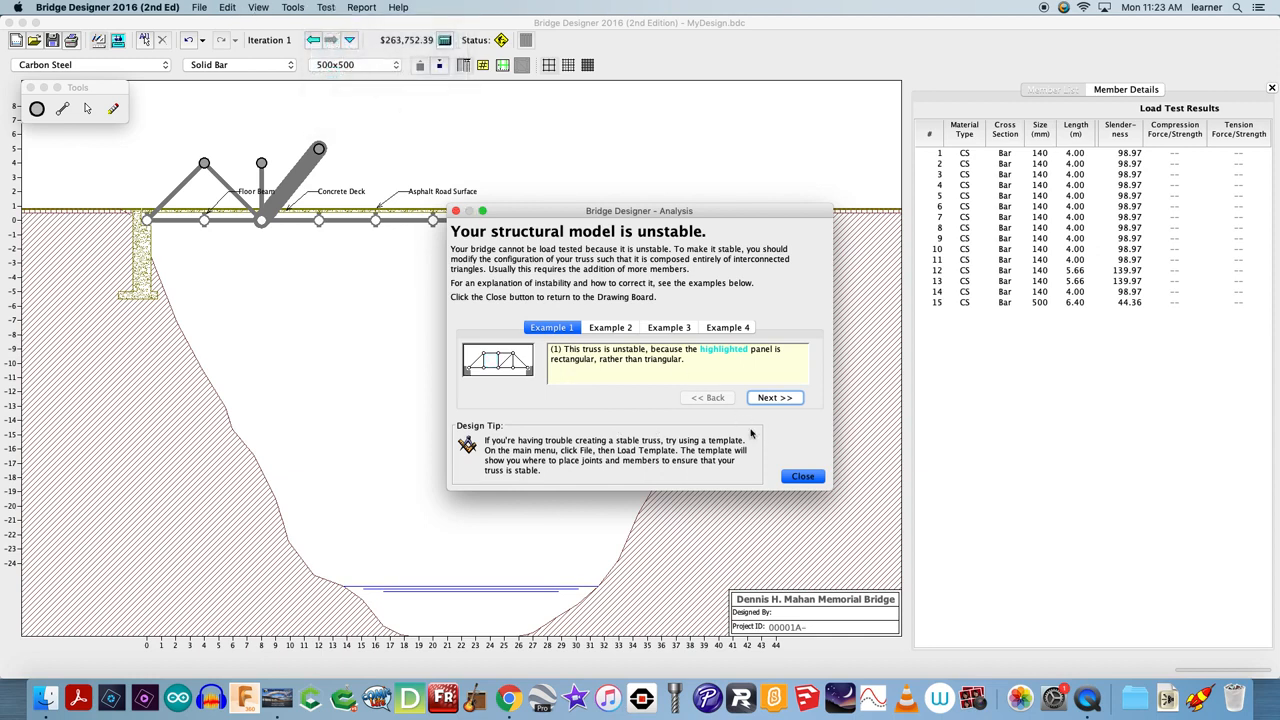
pyautogui.click(803, 476)
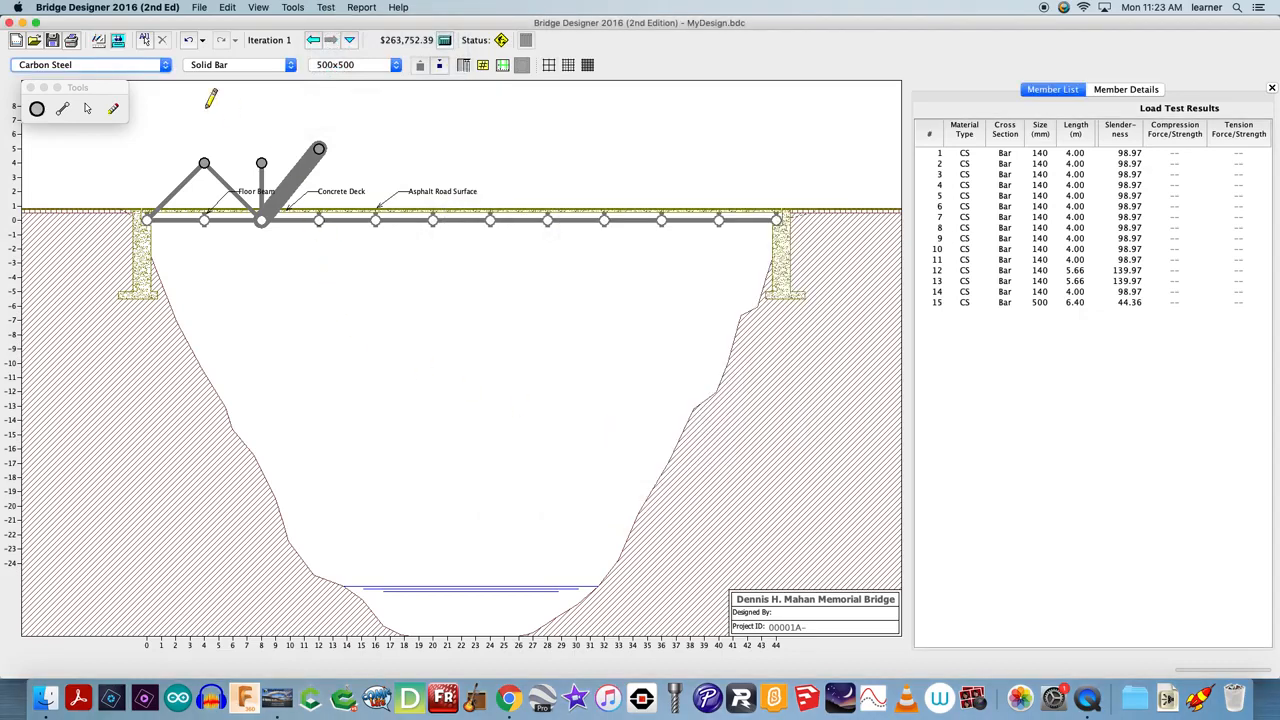
# Erase all the upper joints and the members attached to them, leaving only the deck members
pyautogui.click(113, 108)
pyautogui.click(318, 149)
pyautogui.click(262, 163)
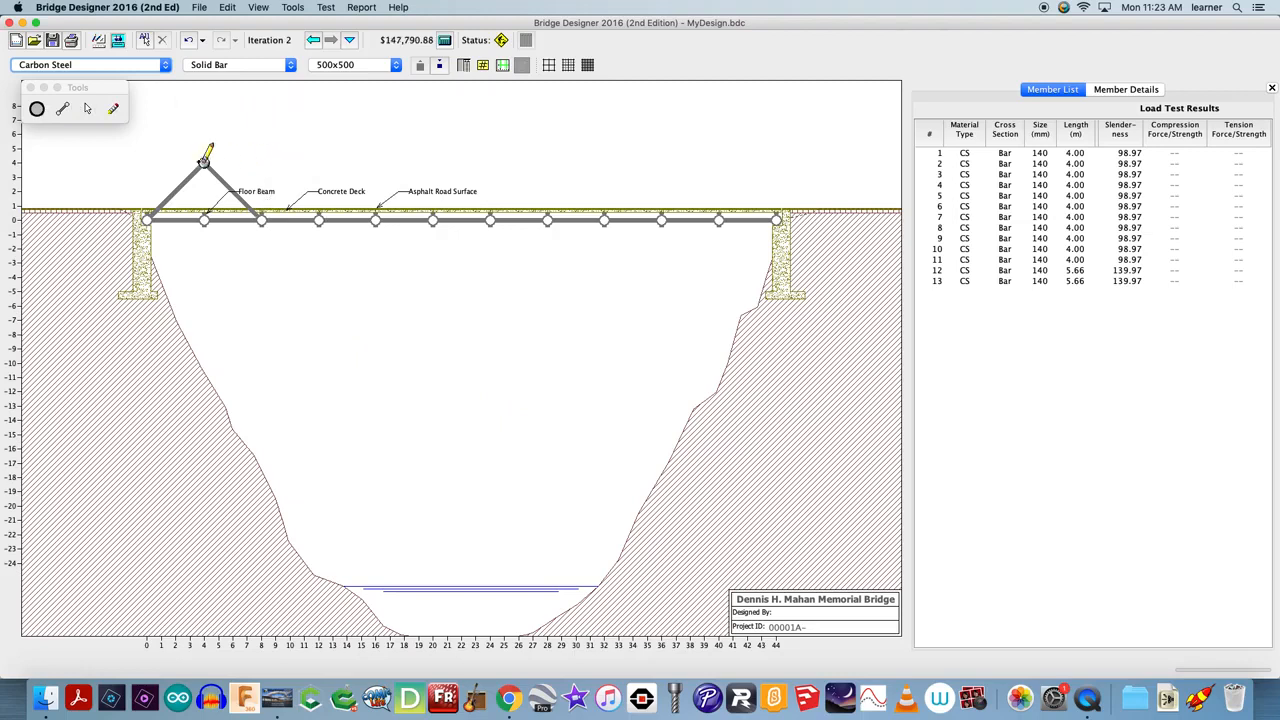
pyautogui.click(205, 161)
# Add a row of joints 4 m above the deck every 4 m from x = 4 to x = 40
pyautogui.click(36, 109)
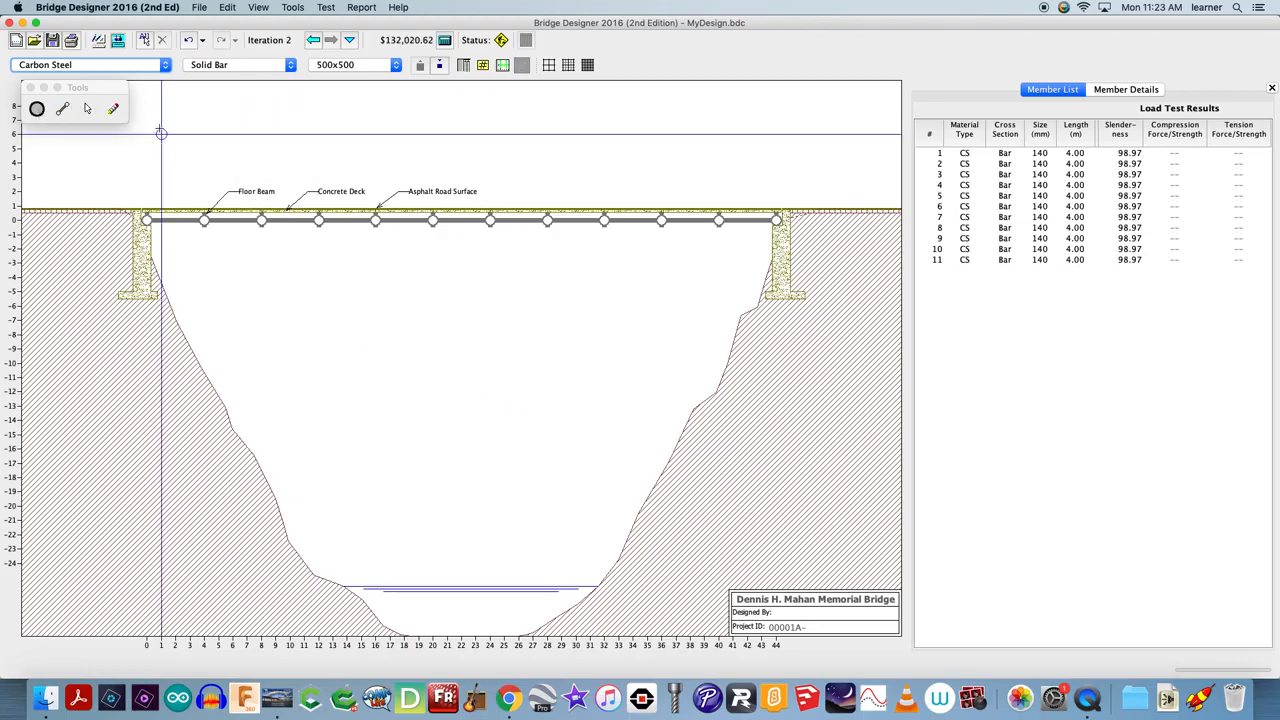
pyautogui.click(204, 163)
pyautogui.click(261, 163)
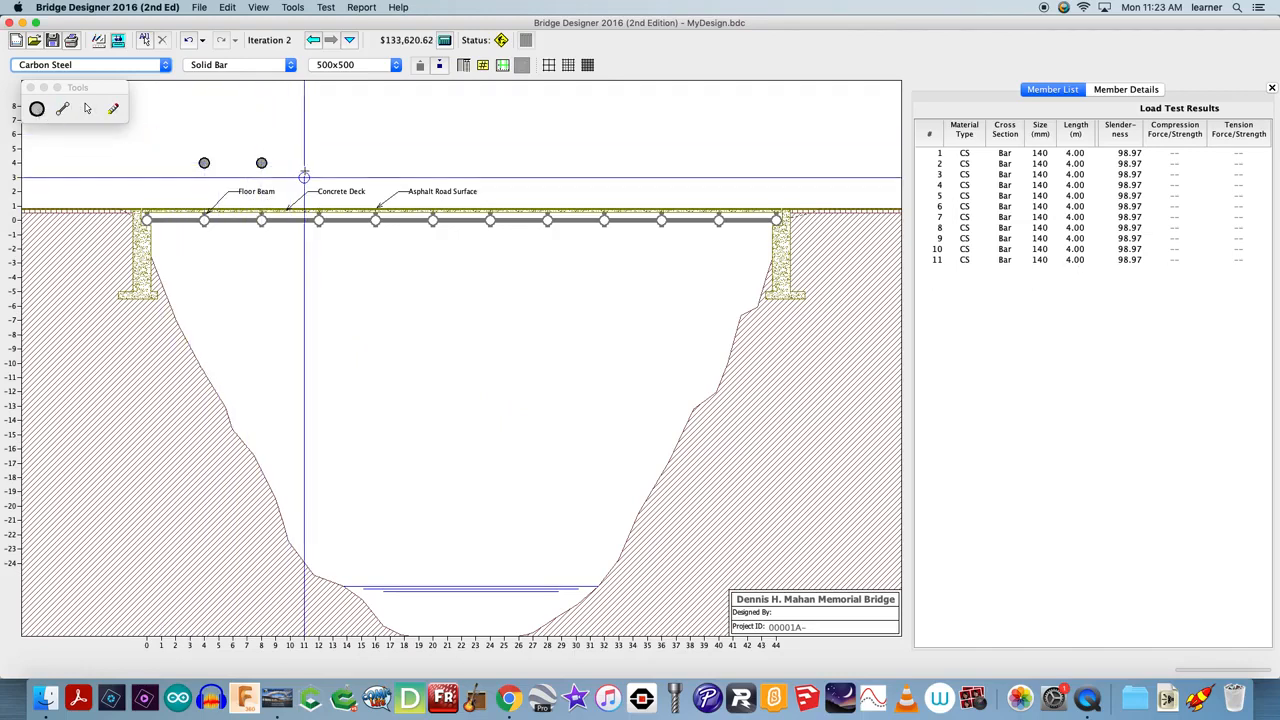
pyautogui.click(318, 178)
pyautogui.click(318, 163)
pyautogui.click(375, 163)
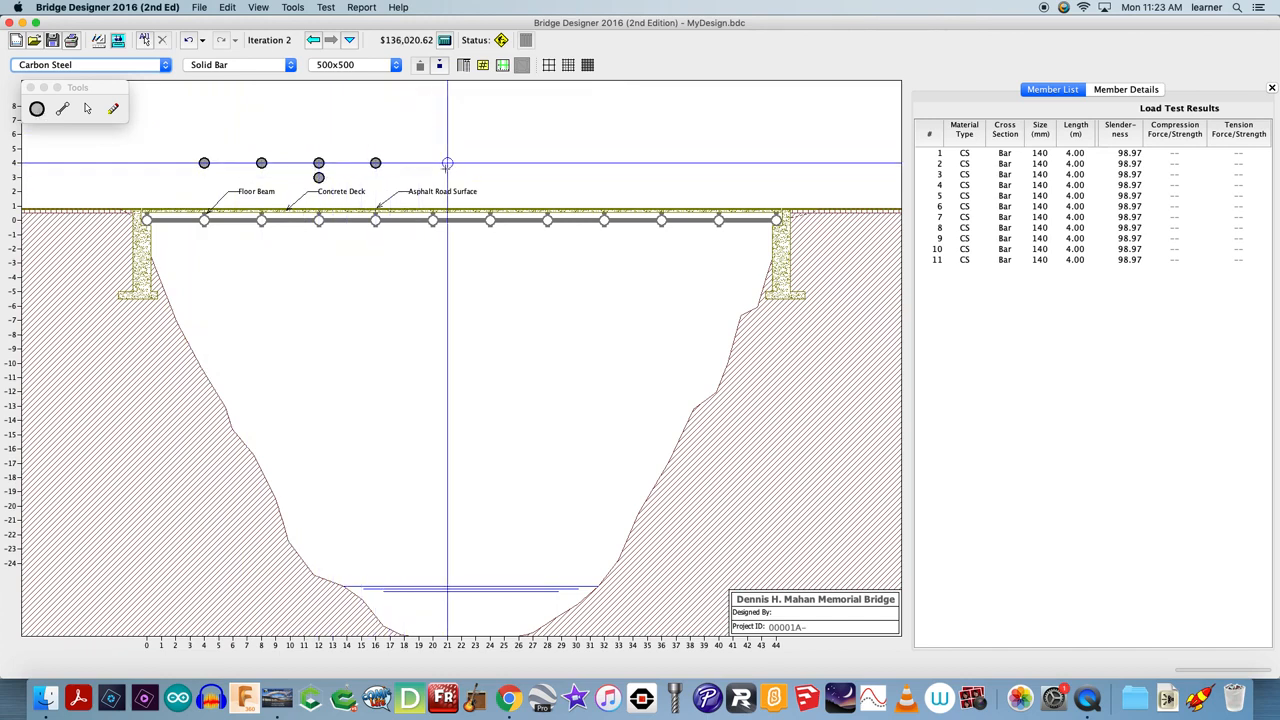
pyautogui.click(490, 163)
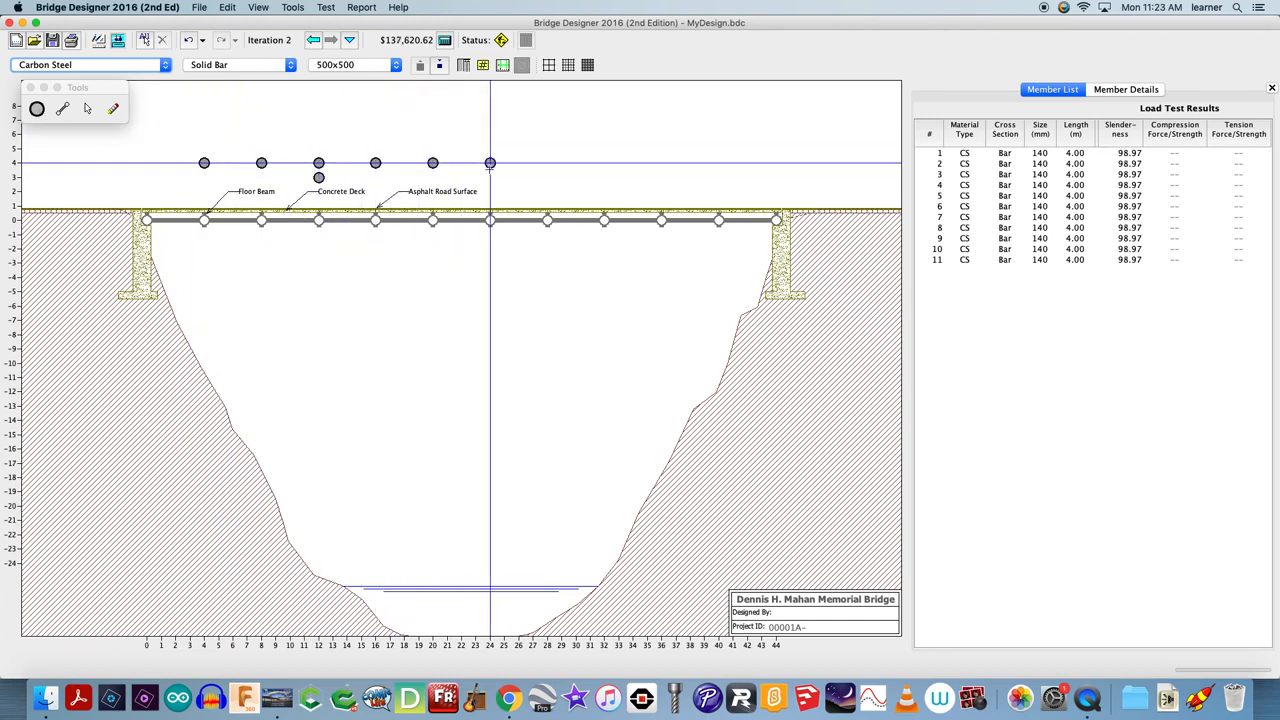
pyautogui.click(547, 163)
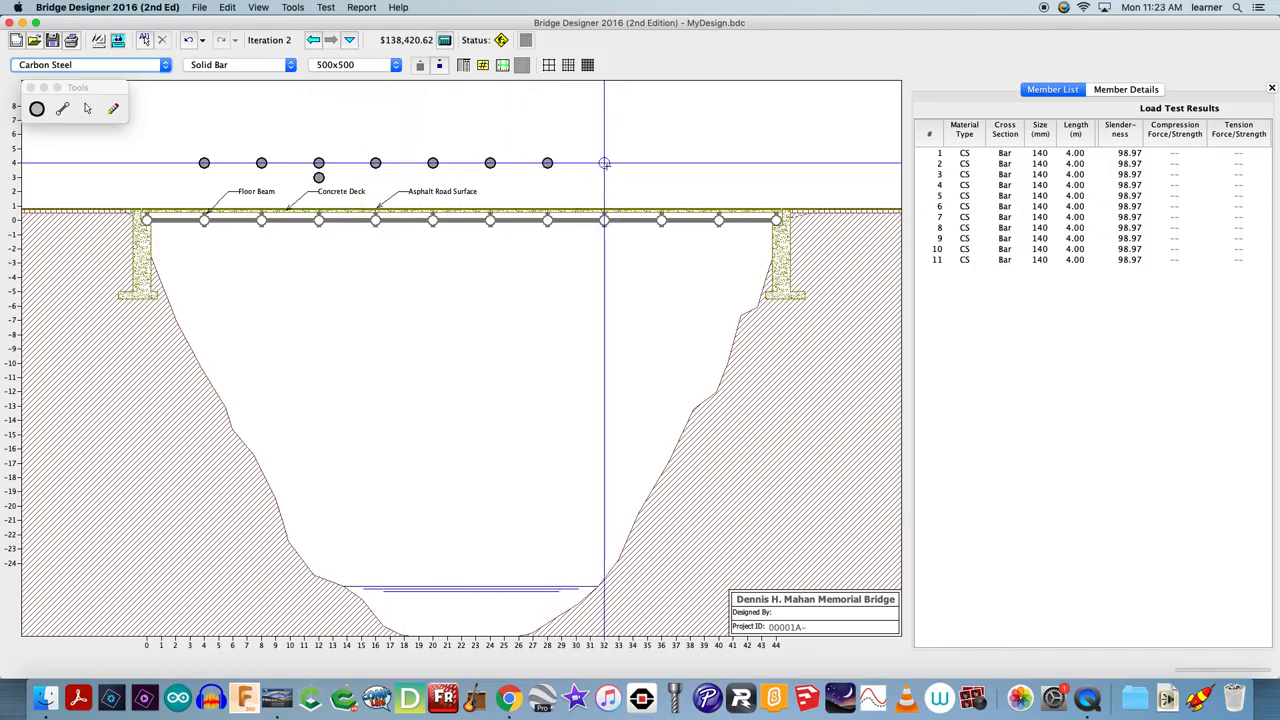
pyautogui.click(661, 163)
pyautogui.click(718, 163)
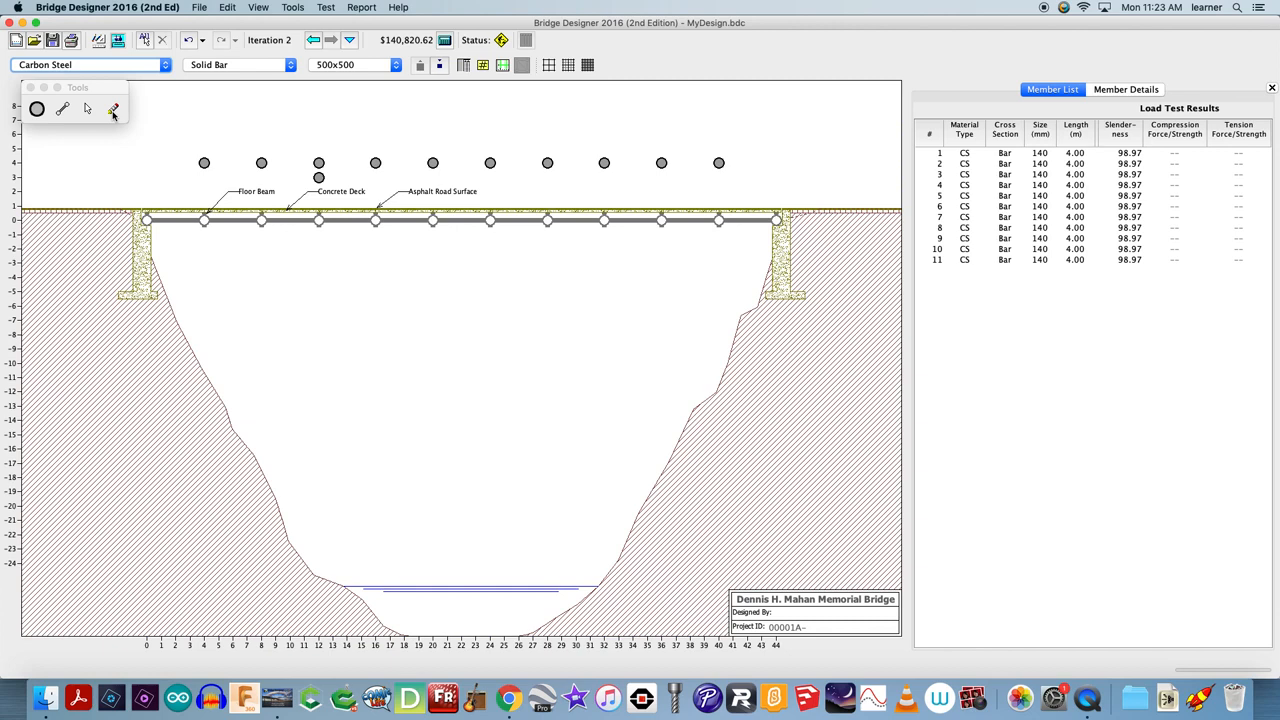
pyautogui.click(318, 177)
# Draw 500x500 carbon steel end diagonals from both abutment joints to the upper row, plus a top chord joining the upper joints
pyautogui.click(65, 110)
pyautogui.moveTo(146, 219); pyautogui.dragTo(204, 163)
pyautogui.moveTo(613, 124)
pyautogui.mouseDown()
pyautogui.moveTo(722, 157)
pyautogui.moveTo(776, 219)
pyautogui.mouseUp()
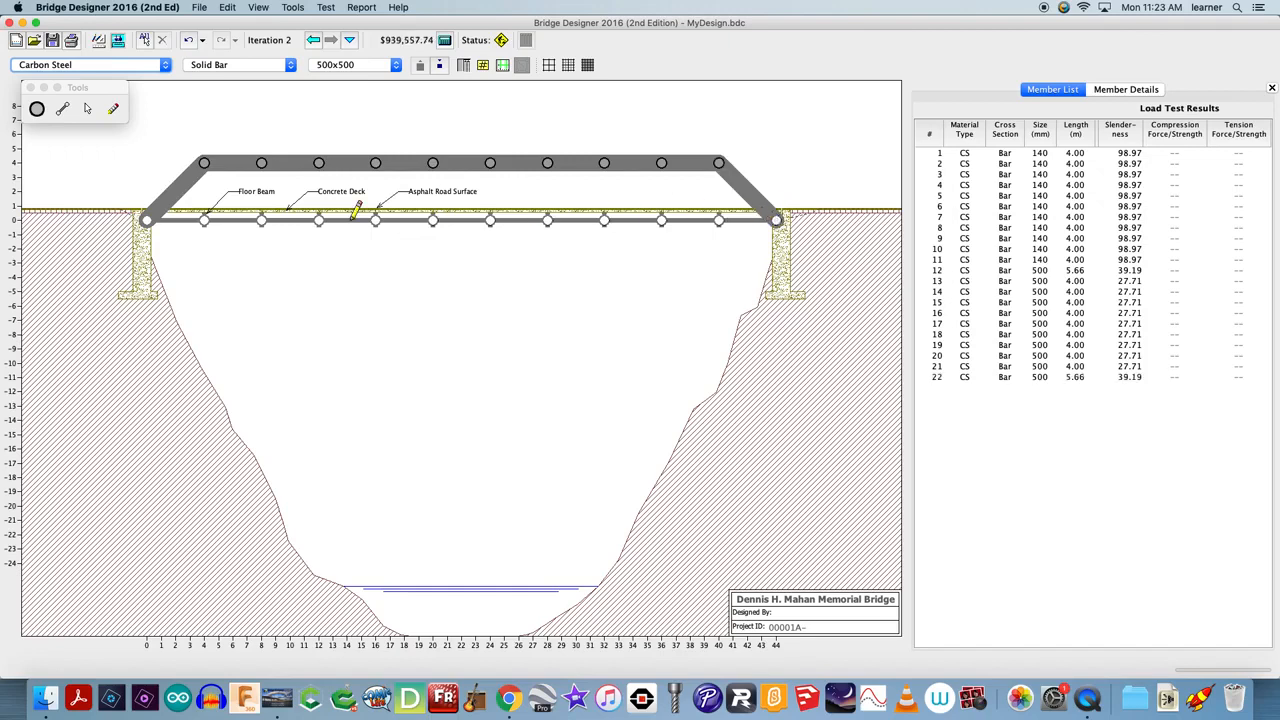
# Connect each upper joint from x = 4 to x = 36 to the deck joint directly below with vertical members
pyautogui.moveTo(261, 164); pyautogui.dragTo(261, 219)
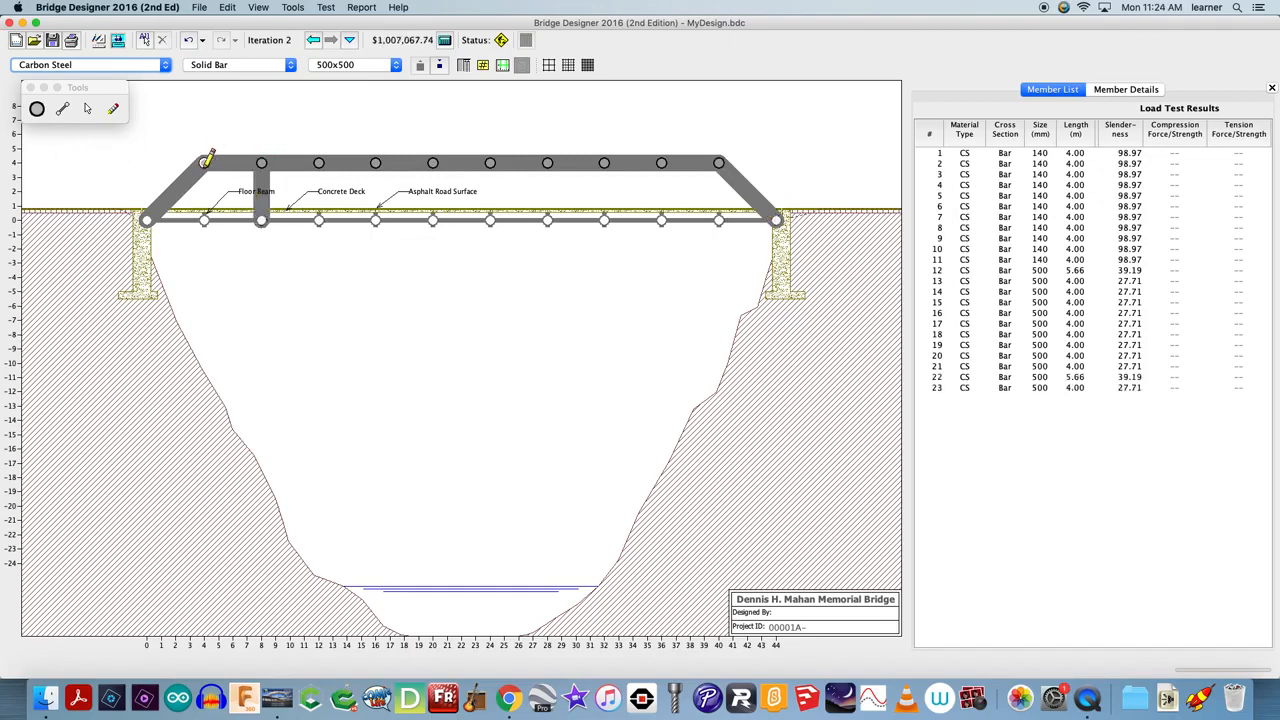
pyautogui.moveTo(204, 163); pyautogui.dragTo(204, 219)
pyautogui.moveTo(318, 164)
pyautogui.mouseDown()
pyautogui.moveTo(318, 219)
pyautogui.moveTo(375, 219)
pyautogui.mouseUp()
pyautogui.moveTo(432, 163); pyautogui.dragTo(437, 214)
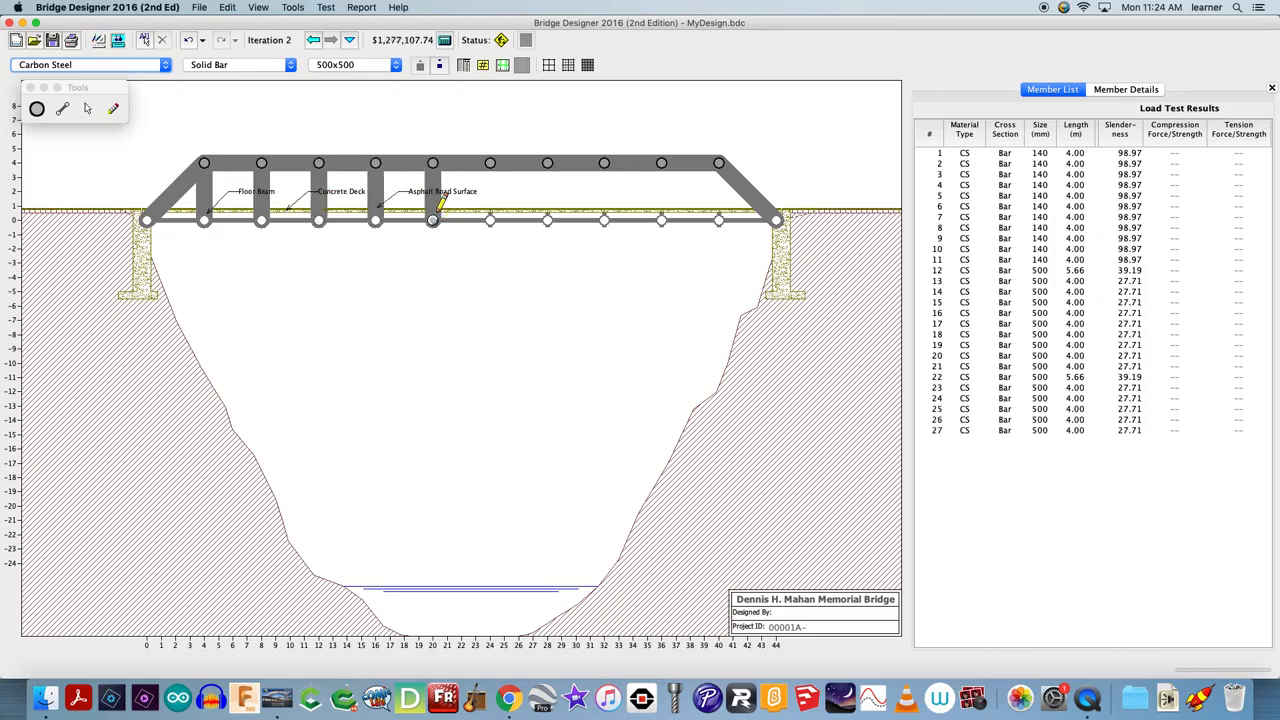
pyautogui.moveTo(490, 163); pyautogui.dragTo(490, 219)
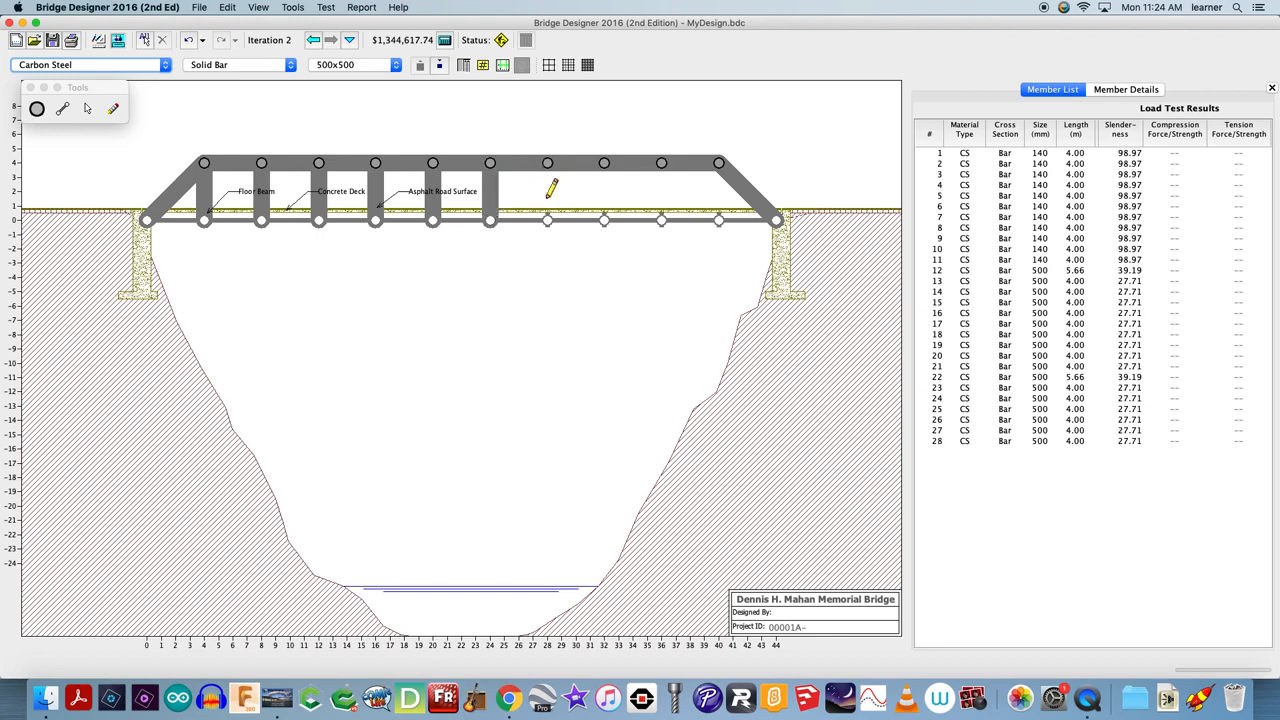
pyautogui.moveTo(547, 163); pyautogui.dragTo(547, 219)
pyautogui.moveTo(604, 163); pyautogui.dragTo(604, 219)
pyautogui.moveTo(661, 163)
pyautogui.mouseDown()
pyautogui.moveTo(677, 209)
pyautogui.moveTo(661, 219)
pyautogui.mouseUp()
# Add diagonal members on the right half, running from each deck joint up to the next upper joint toward the right abutment
pyautogui.moveTo(718, 163)
pyautogui.mouseDown()
pyautogui.moveTo(718, 219)
pyautogui.moveTo(718, 163)
pyautogui.mouseUp()
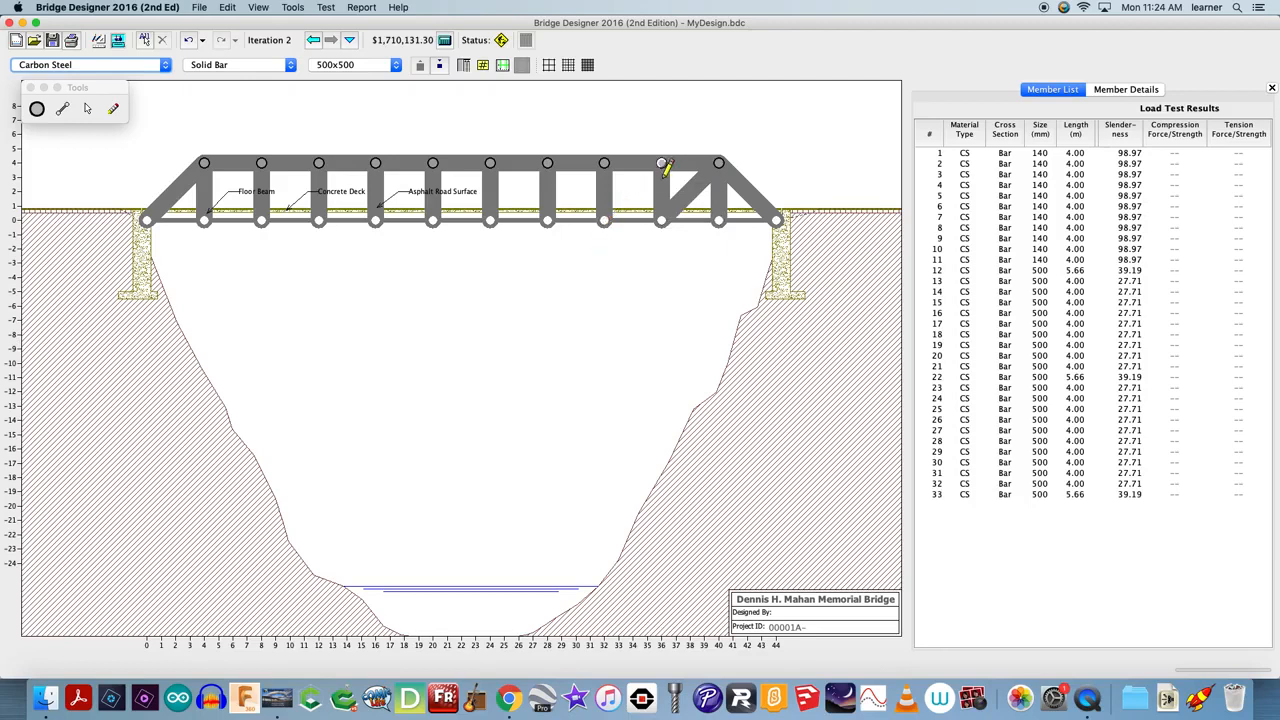
pyautogui.moveTo(604, 219); pyautogui.dragTo(661, 163)
pyautogui.moveTo(547, 219); pyautogui.dragTo(604, 163)
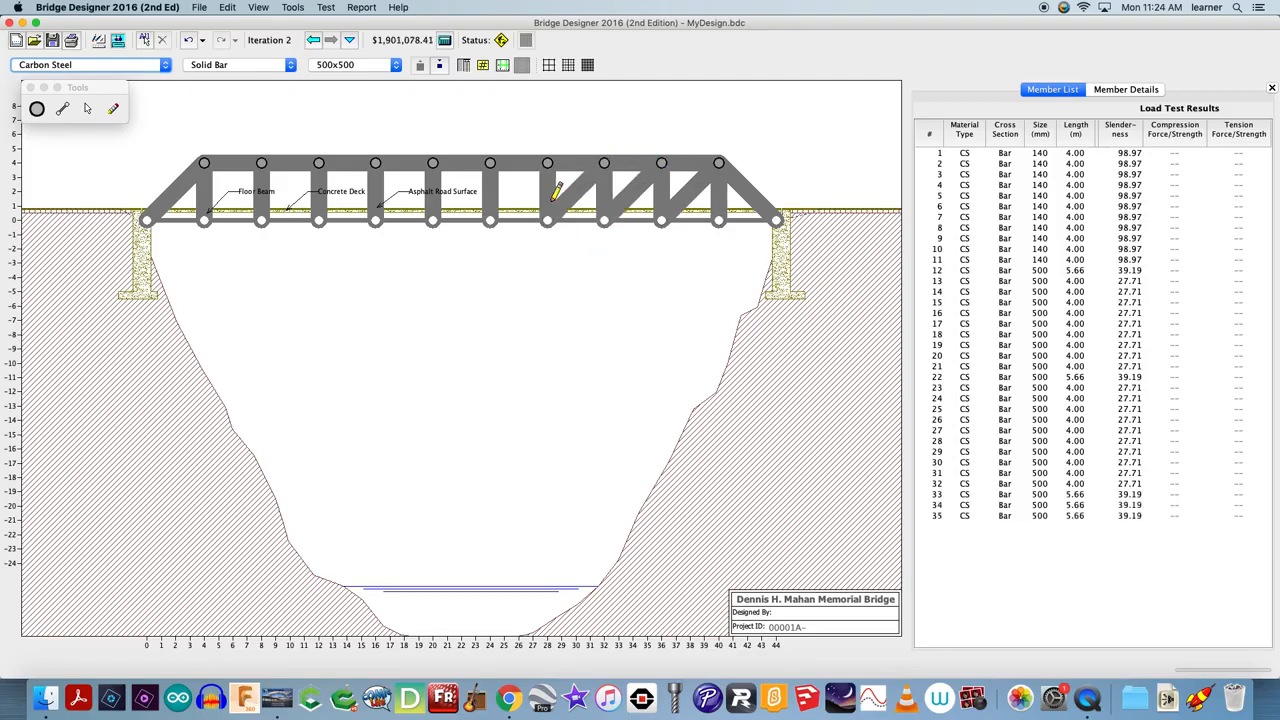
pyautogui.moveTo(490, 219); pyautogui.dragTo(547, 163)
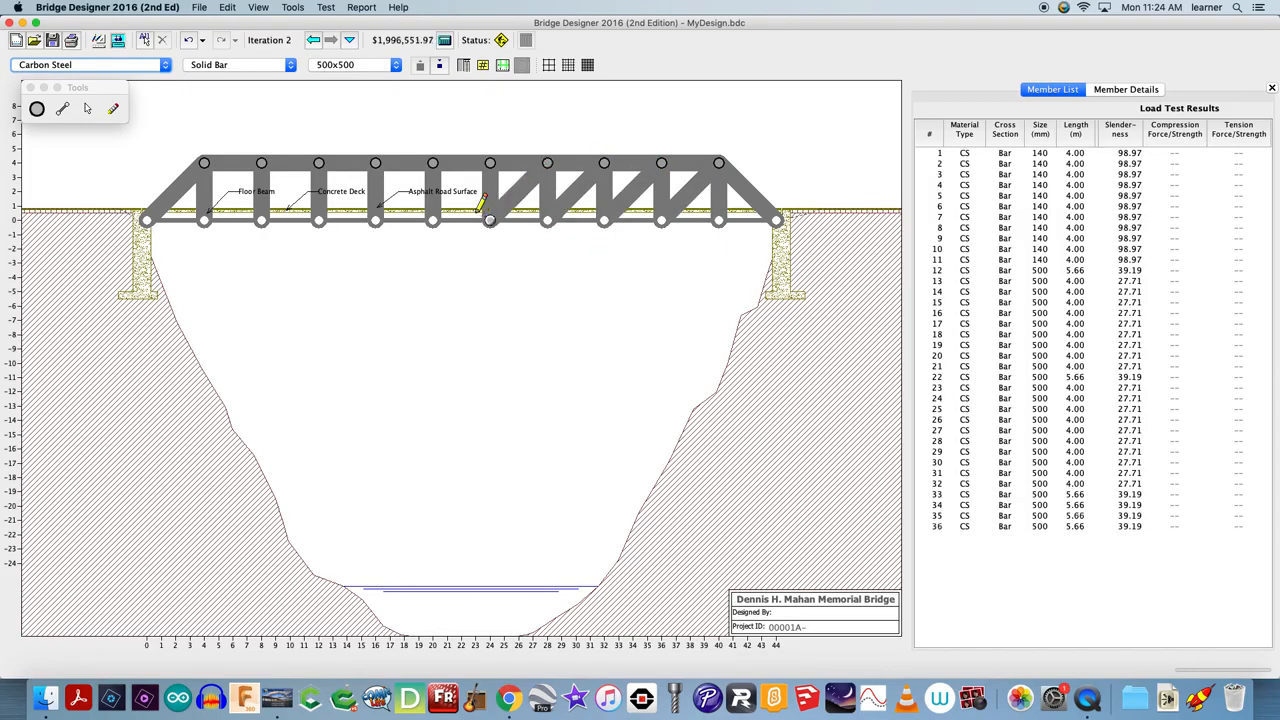
# Add diagonal members on the left half, running from each deck joint up to the next upper joint toward the left abutment
pyautogui.moveTo(490, 219); pyautogui.dragTo(432, 163)
pyautogui.moveTo(432, 219); pyautogui.dragTo(490, 163)
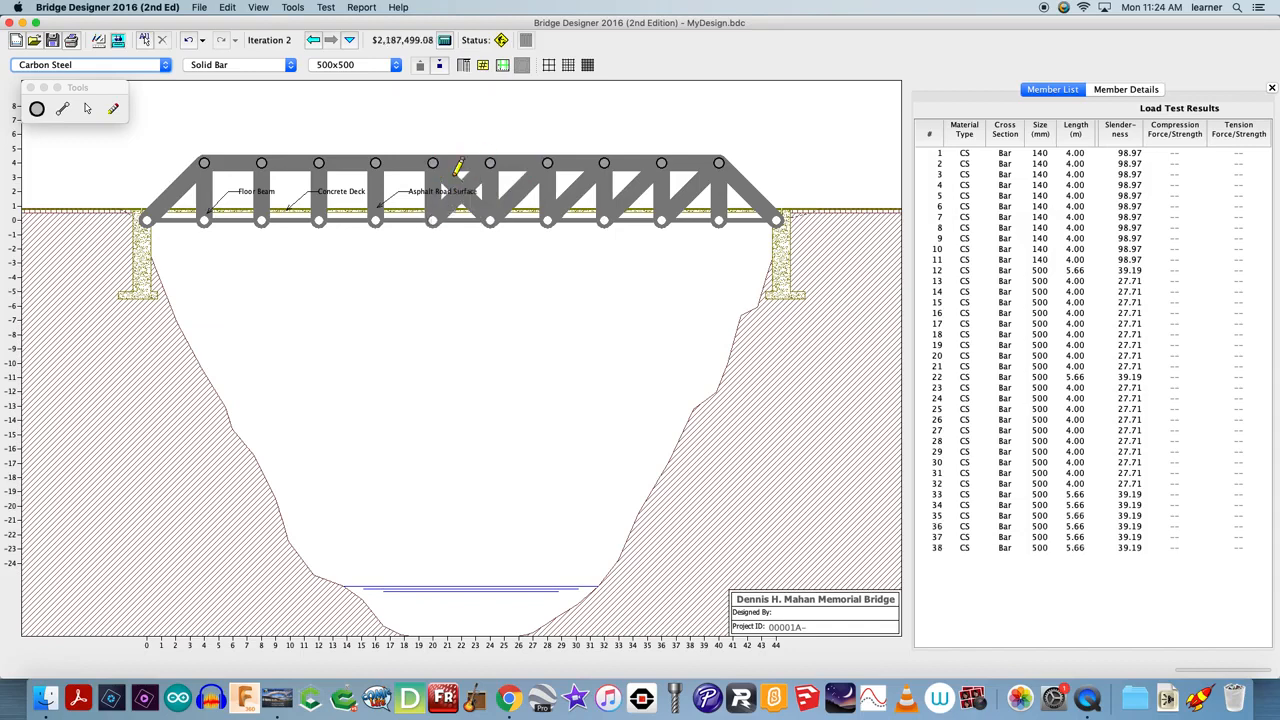
pyautogui.moveTo(432, 219); pyautogui.dragTo(376, 163)
pyautogui.moveTo(375, 219); pyautogui.dragTo(318, 163)
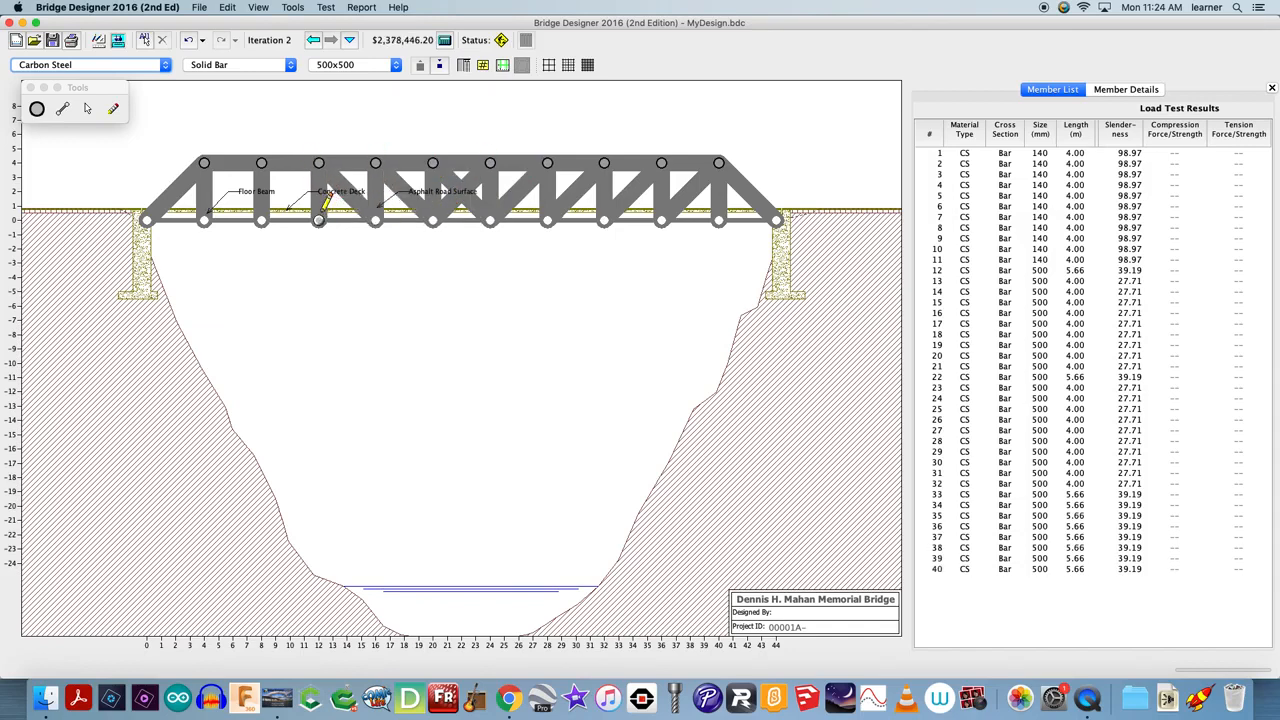
pyautogui.moveTo(320, 214); pyautogui.dragTo(265, 168)
pyautogui.moveTo(261, 216); pyautogui.dragTo(218, 157)
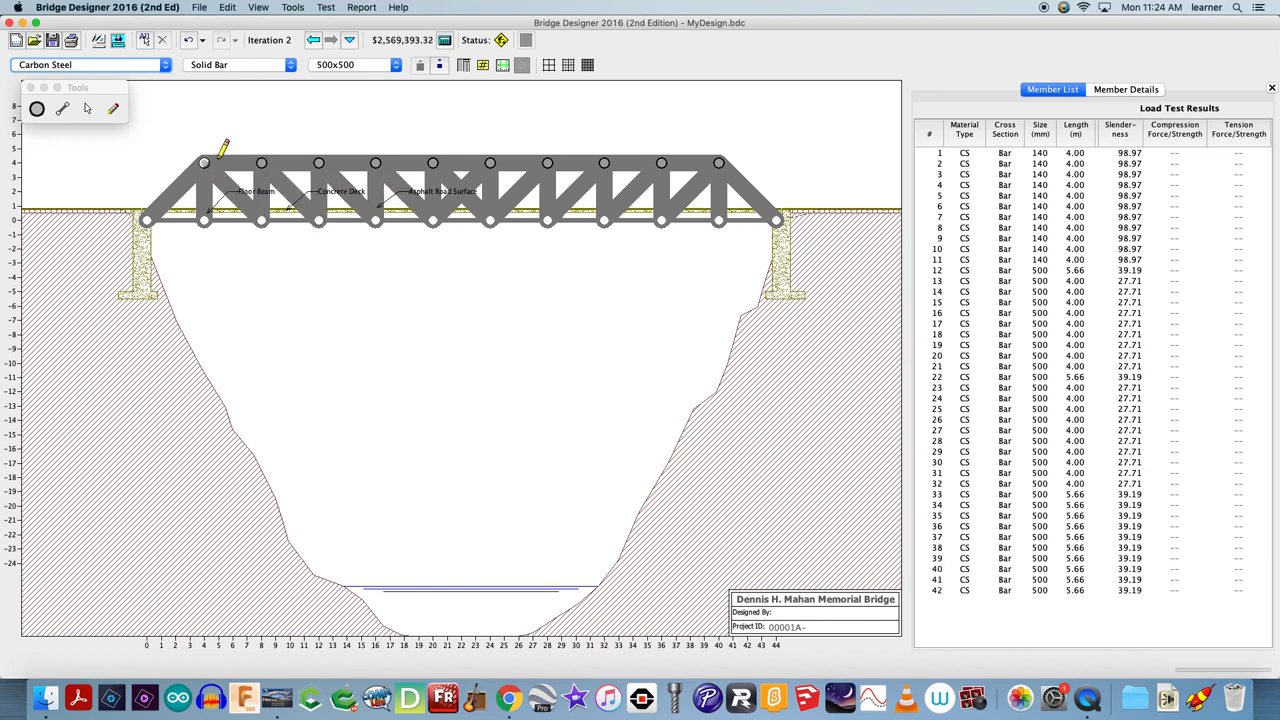
# Run a load test on the truss and return to the drawing board
pyautogui.click(327, 8)
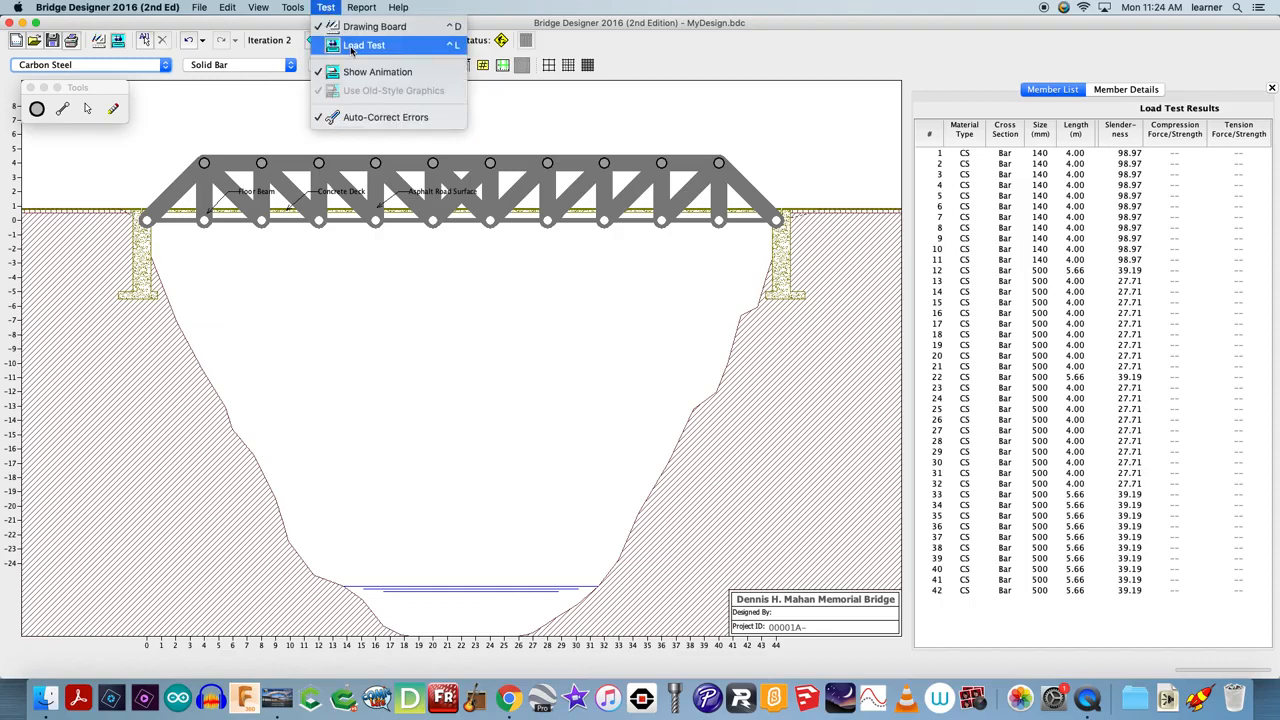
pyautogui.click(351, 46)
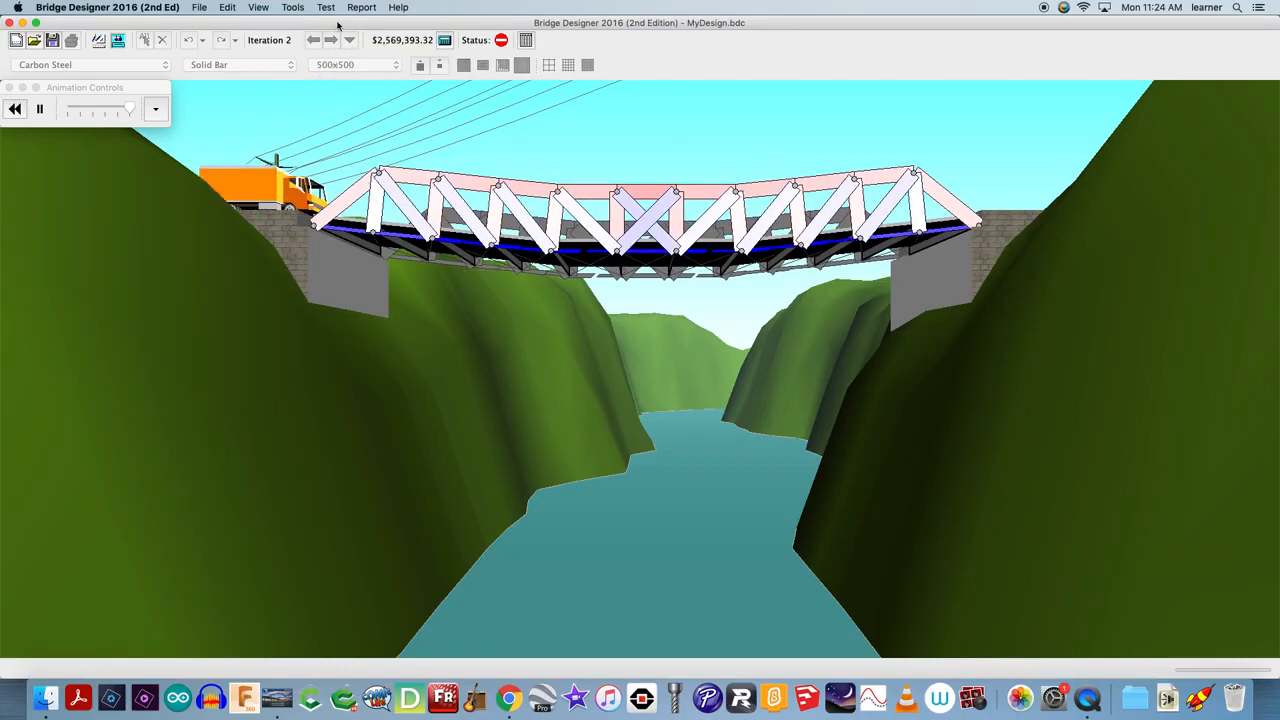
pyautogui.click(335, 10)
pyautogui.click(342, 25)
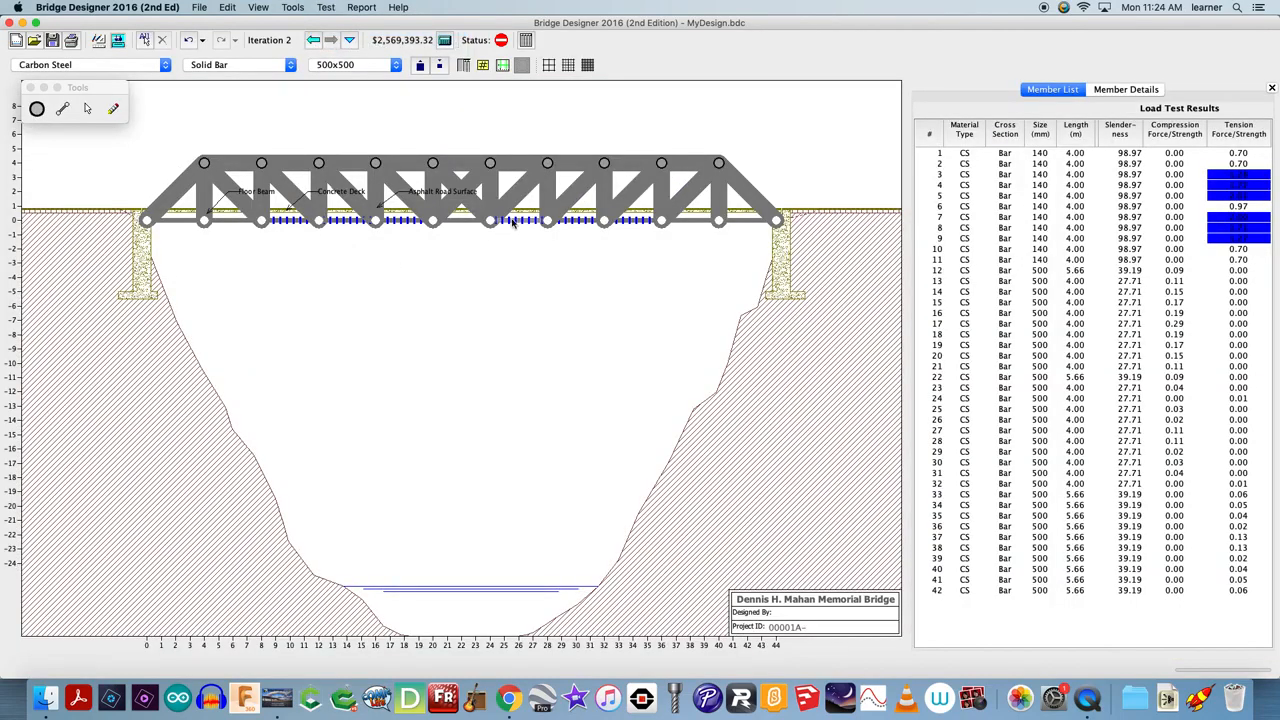
# Select deck members 3 through 9 and change their cross-section size to 400x400
pyautogui.click(516, 222)
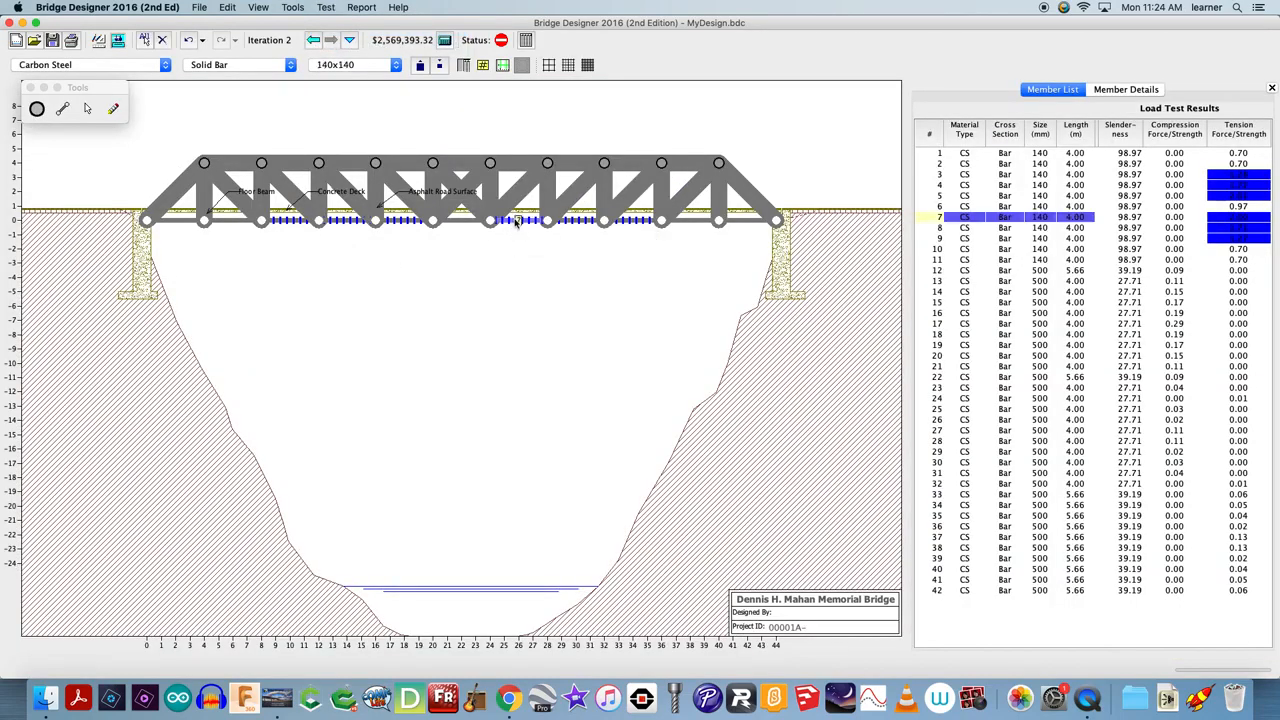
pyautogui.click(588, 222)
pyautogui.click(634, 222)
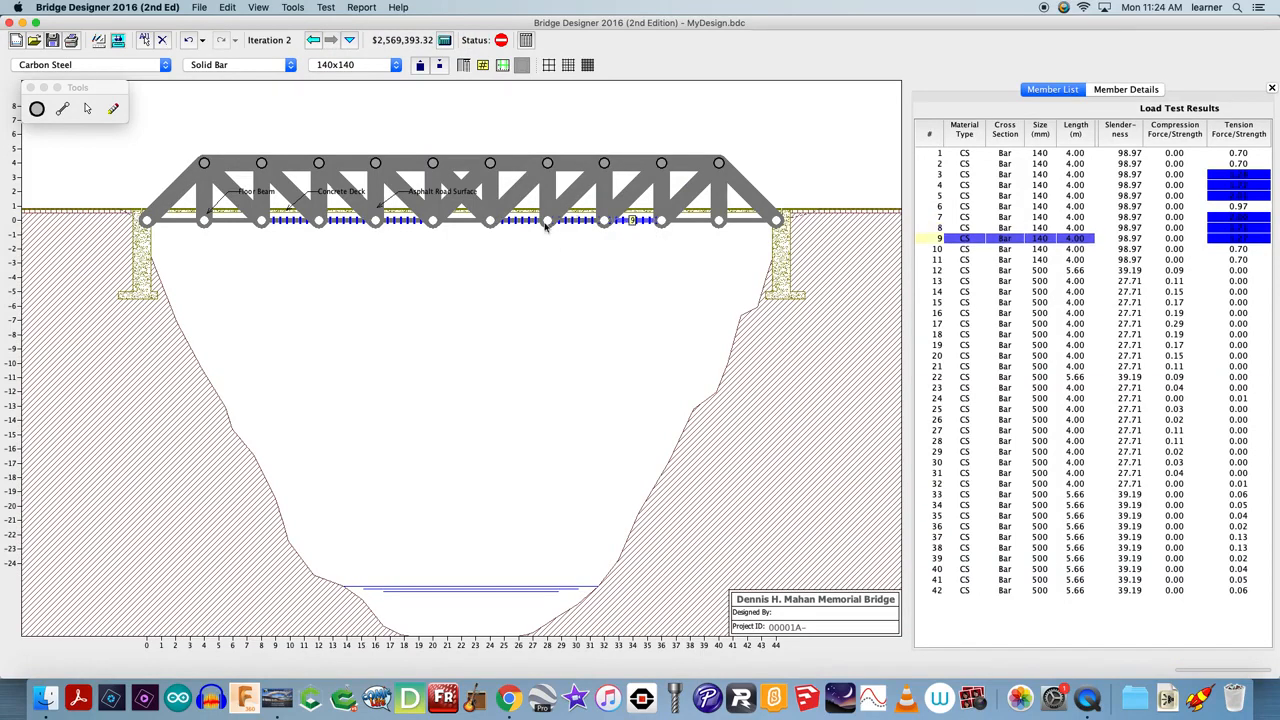
pyautogui.click(408, 226)
pyautogui.moveTo(1186, 178); pyautogui.dragTo(1204, 196)
pyautogui.moveTo(1186, 175); pyautogui.dragTo(1183, 242)
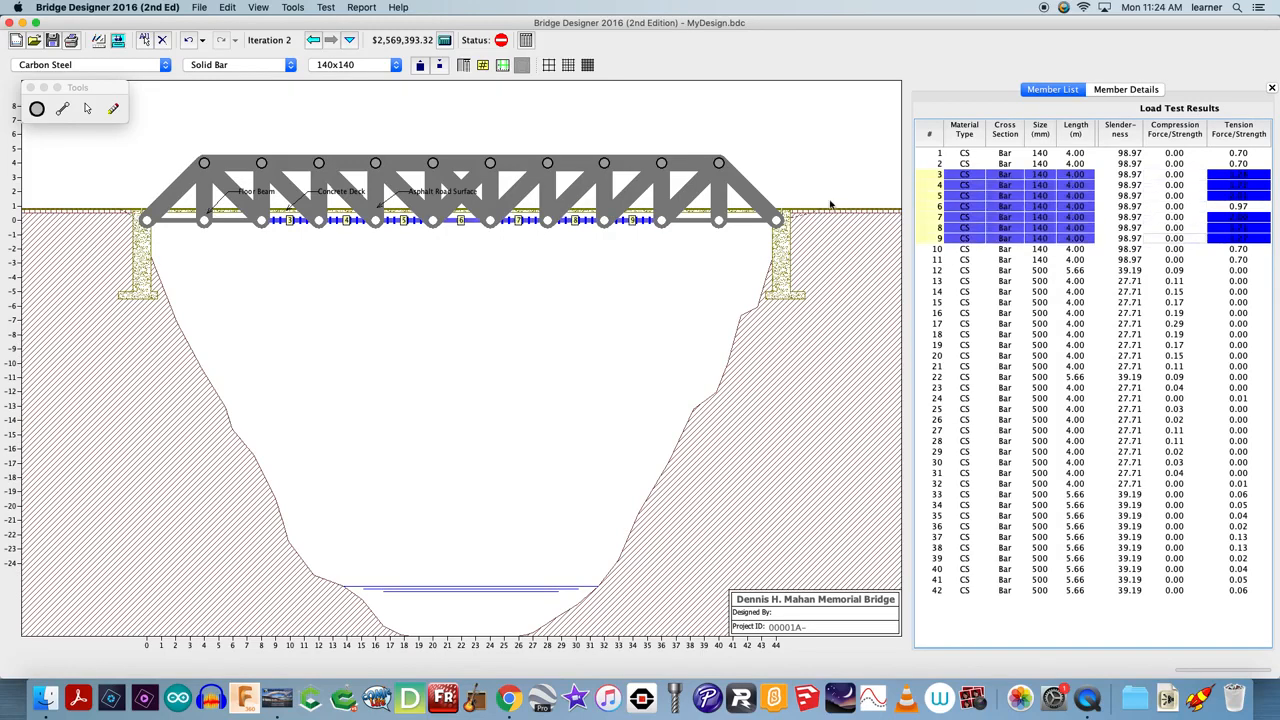
pyautogui.click(378, 64)
pyautogui.scroll(-3, 345, 140)
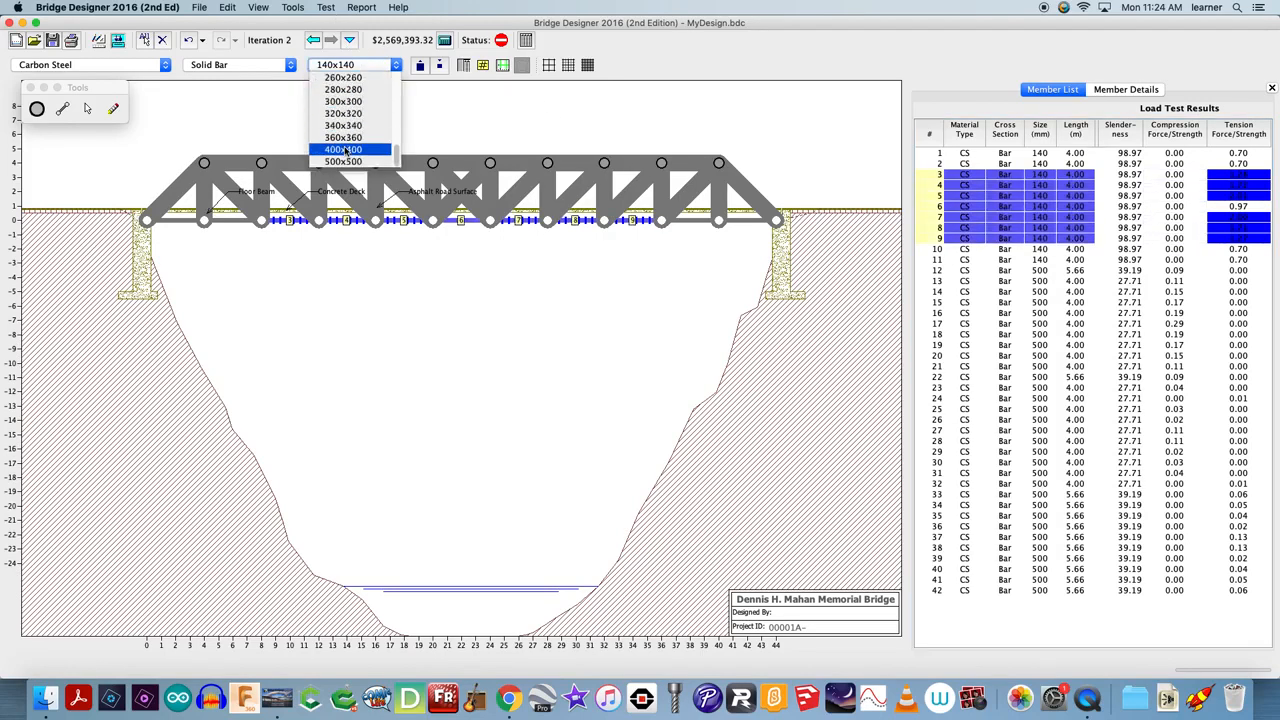
pyautogui.click(345, 149)
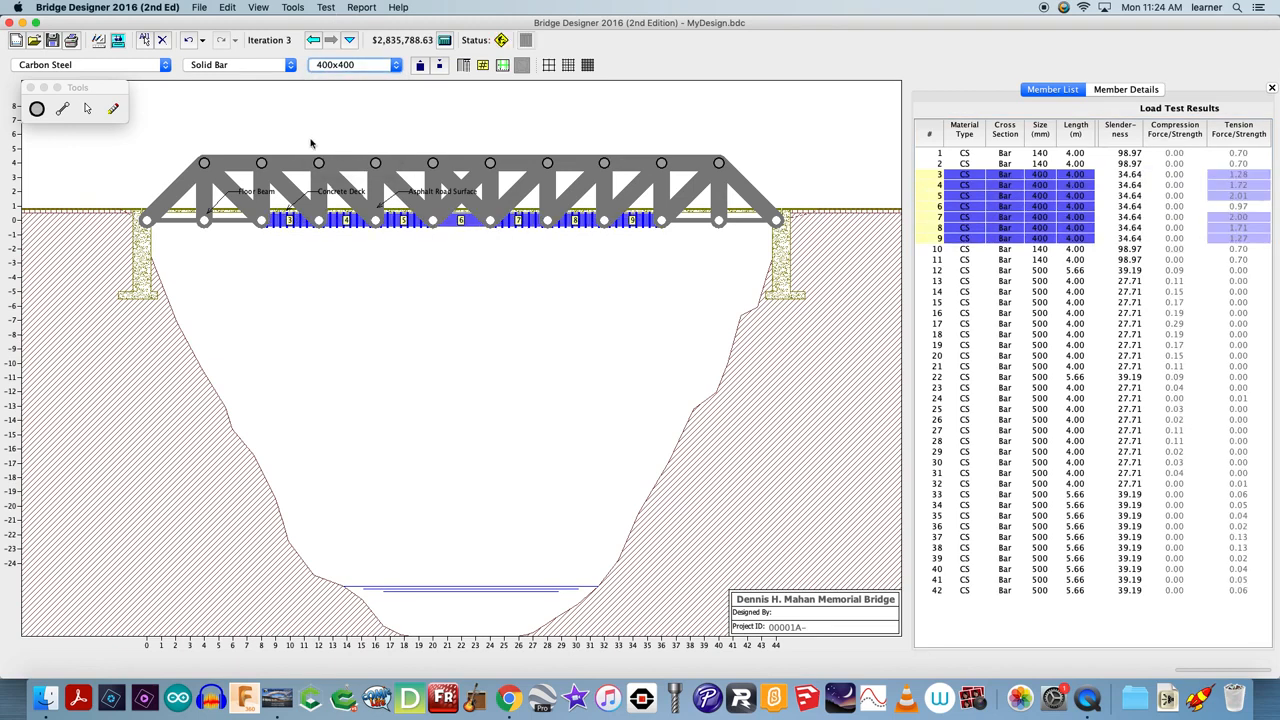
# Run the load test again and switch back to the drawing board
pyautogui.click(327, 7)
pyautogui.click(340, 44)
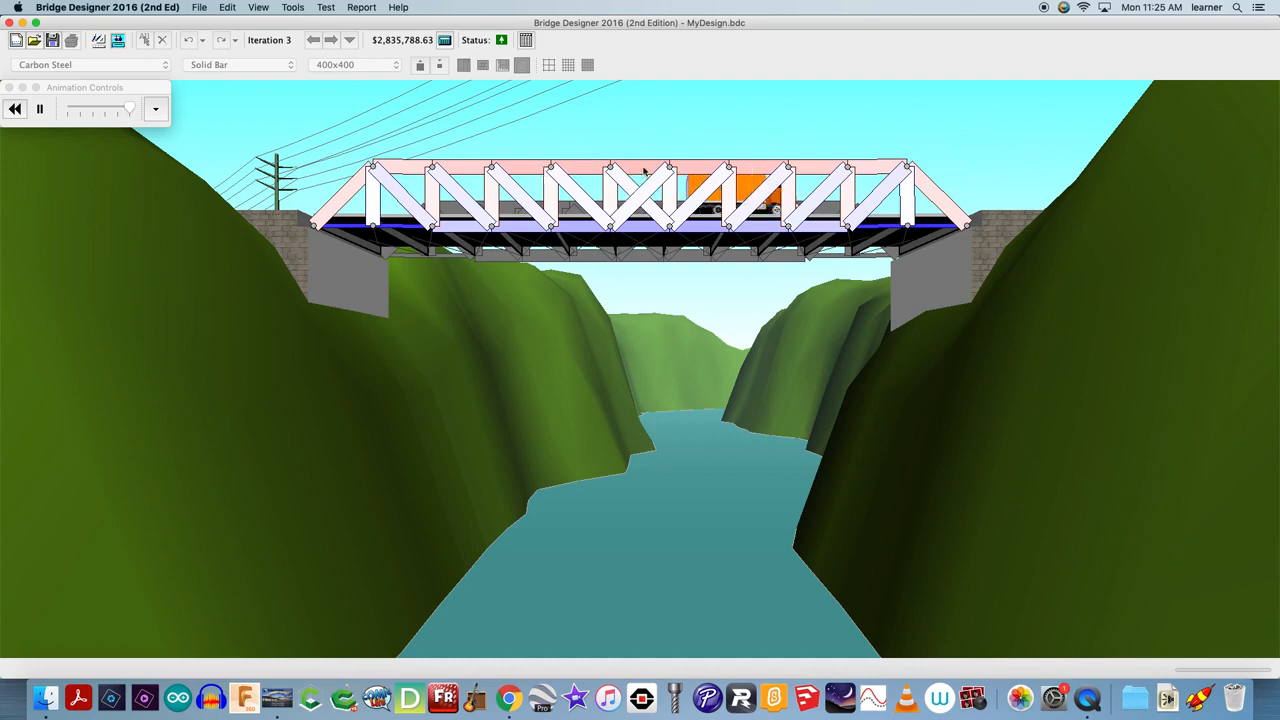
pyautogui.click(335, 7)
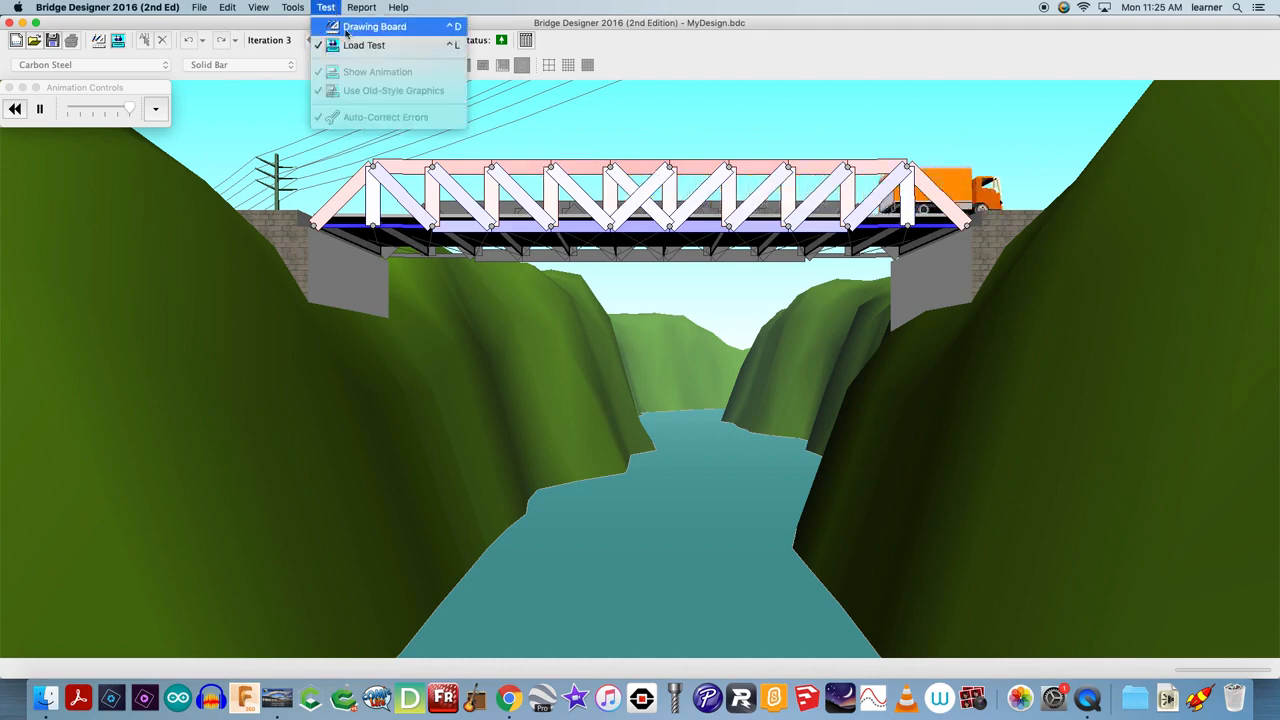